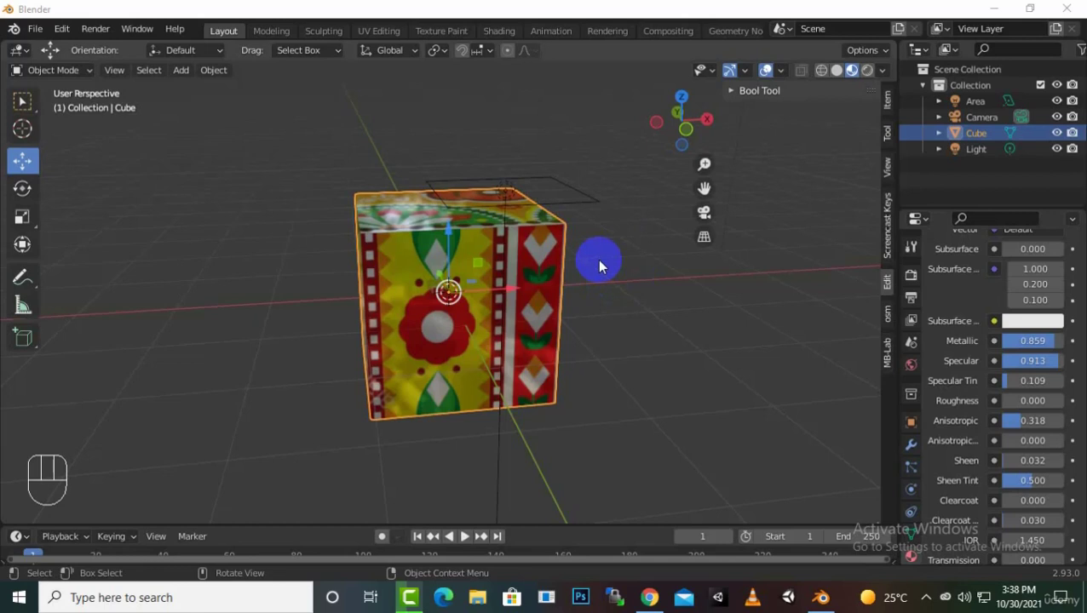
# Step: Delete the textured cube from the scene
pyautogui.scroll(-2, 597, 259)
pyautogui.scroll(3, 575, 298)
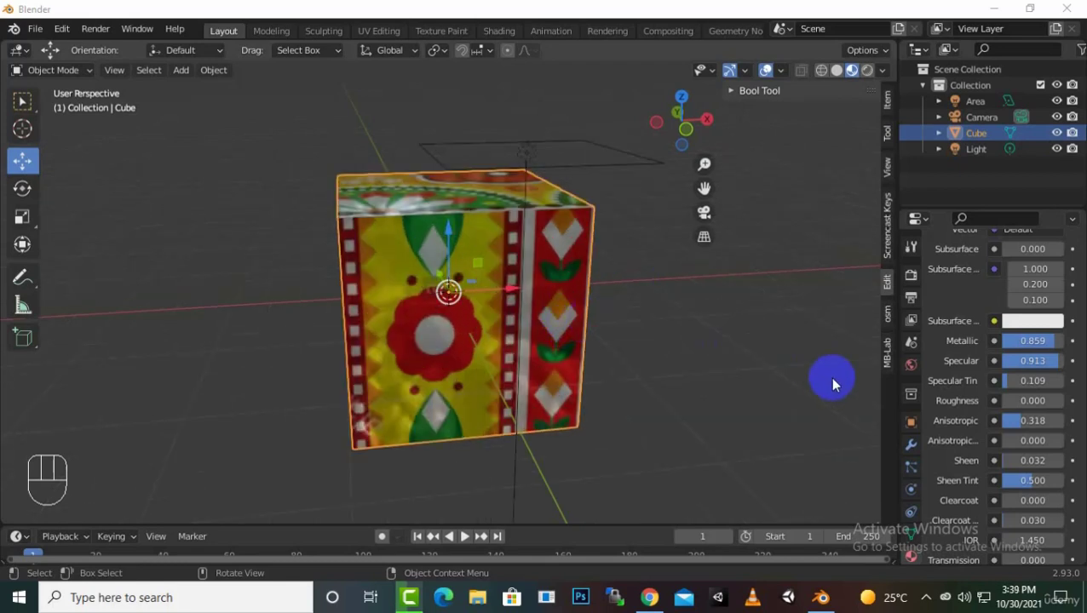
pyautogui.press('Delete')
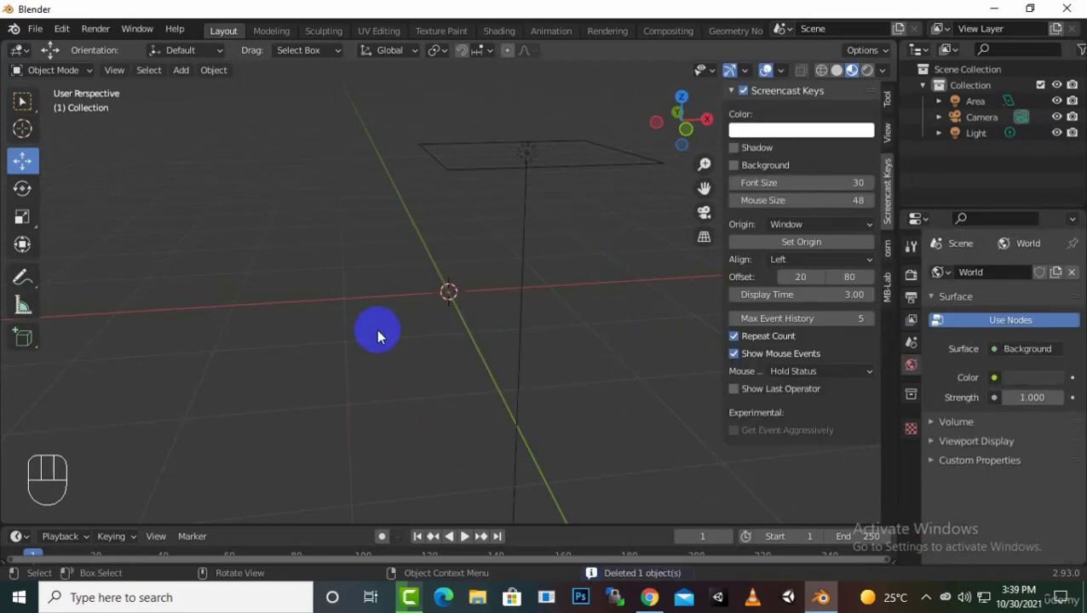
# Step: Add a new mesh cube at the world origin and set the viewport to Solid shading
pyautogui.moveTo(376, 329); pyautogui.dragTo(741, 318, button='middle')
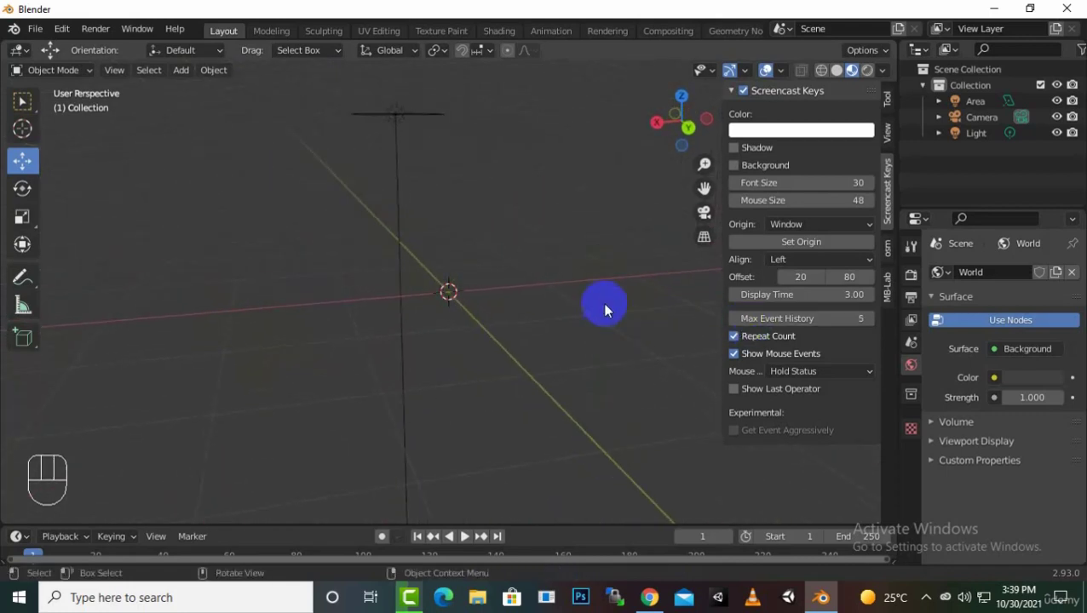
pyautogui.moveTo(616, 311); pyautogui.dragTo(464, 318, button='middle')
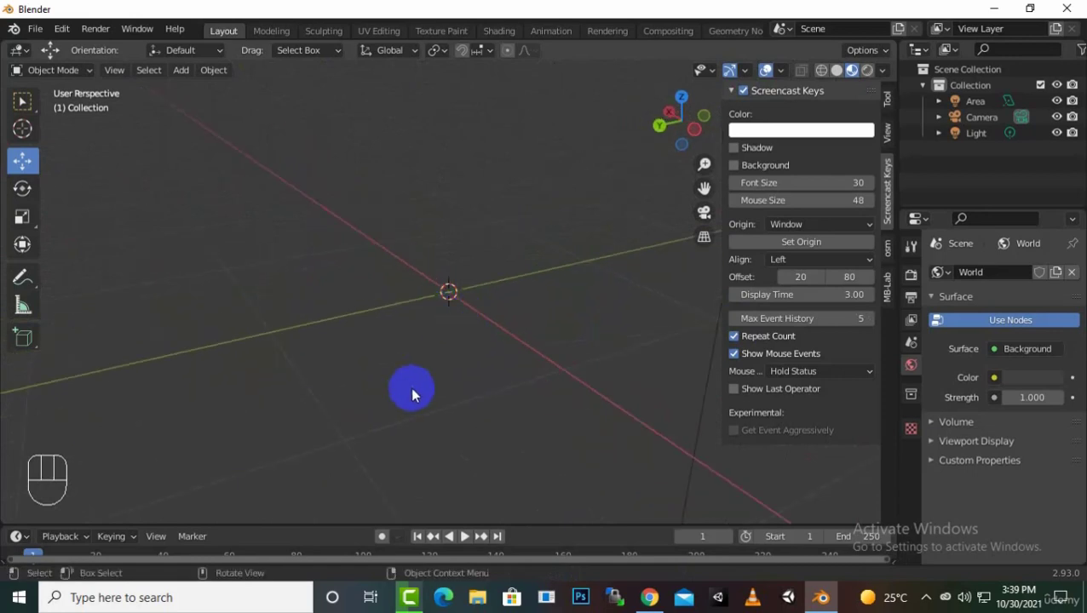
pyautogui.hotkey('shift', 'a')
pyautogui.moveTo(424, 391)
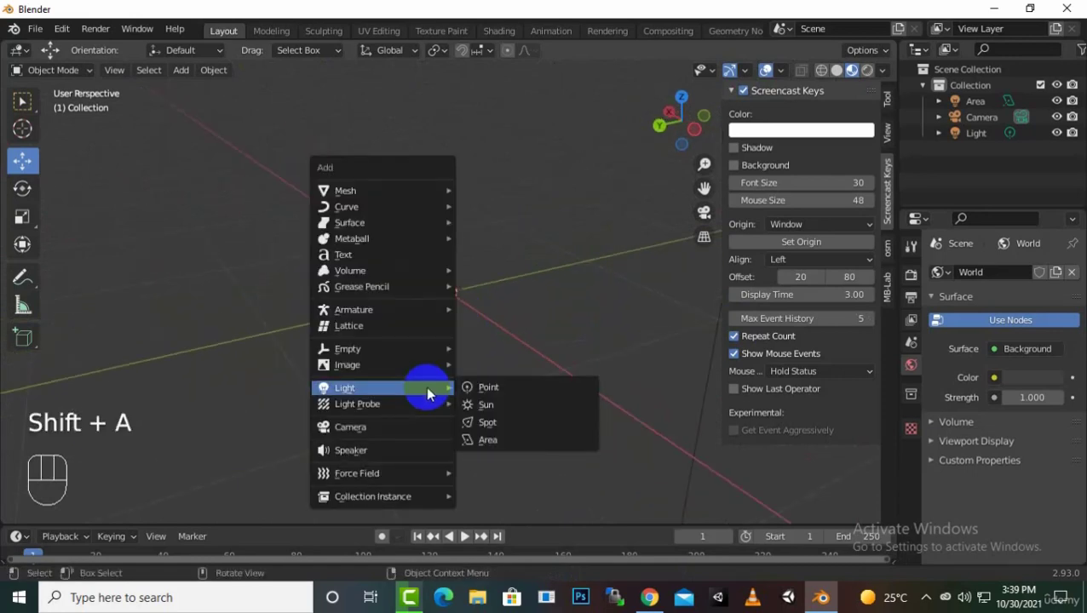
pyautogui.moveTo(424, 187)
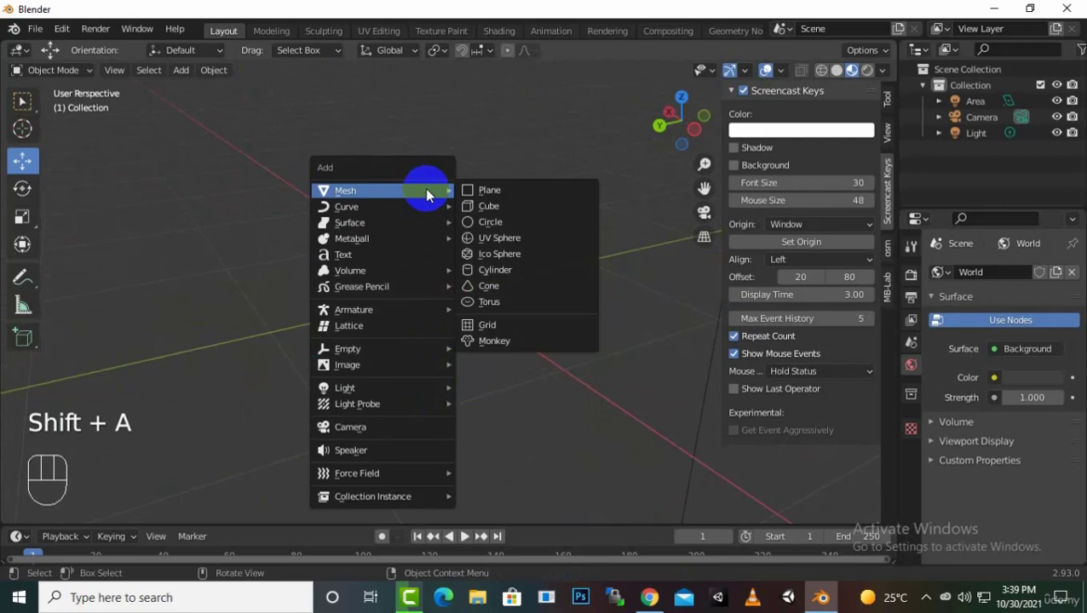
pyautogui.click(517, 207)
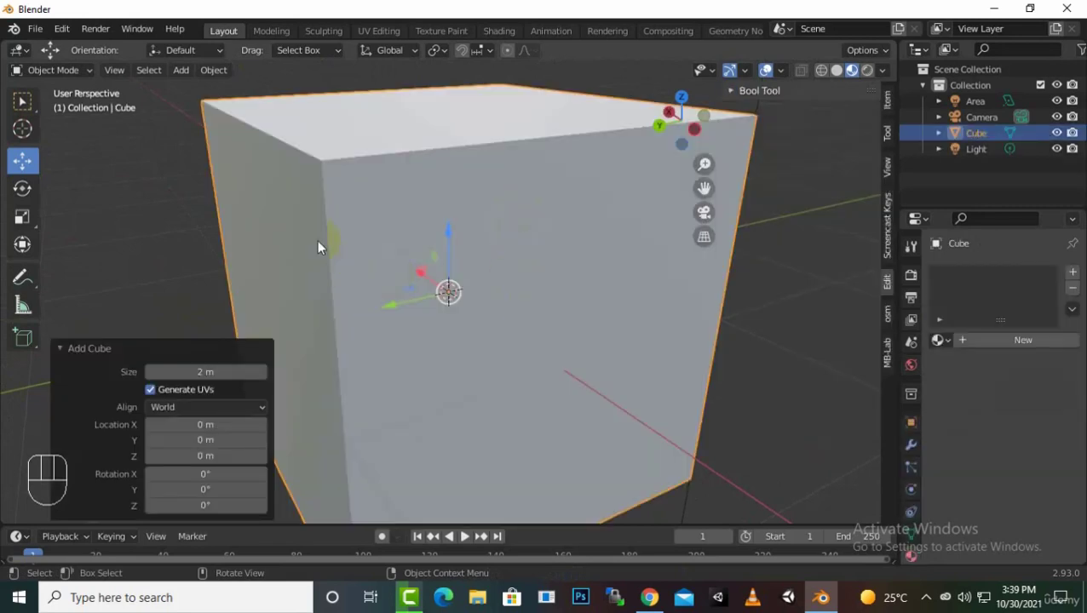
pyautogui.click(837, 70)
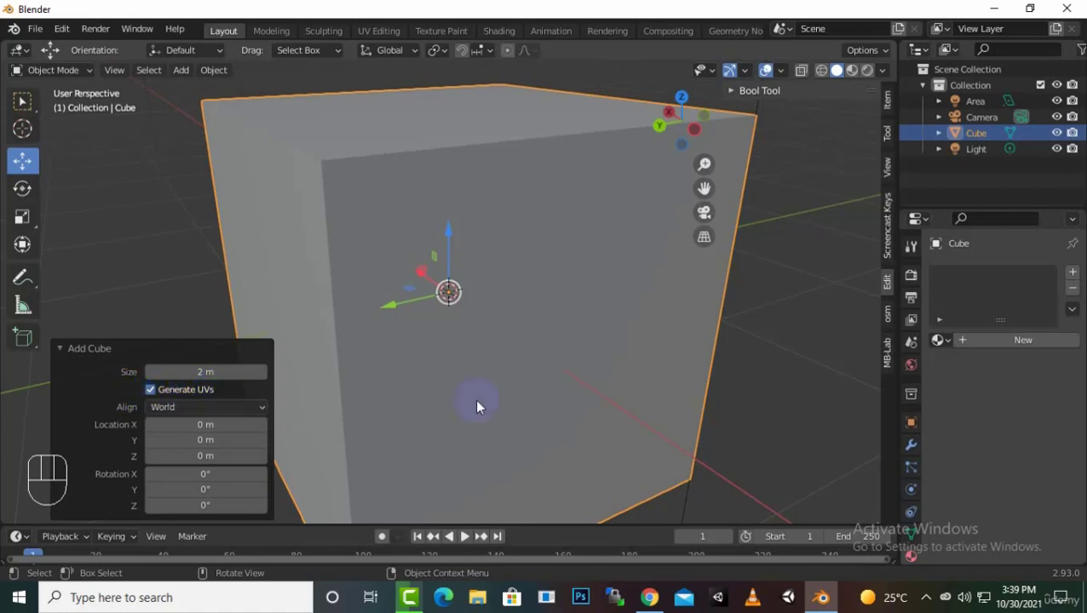
pyautogui.click(260, 349)
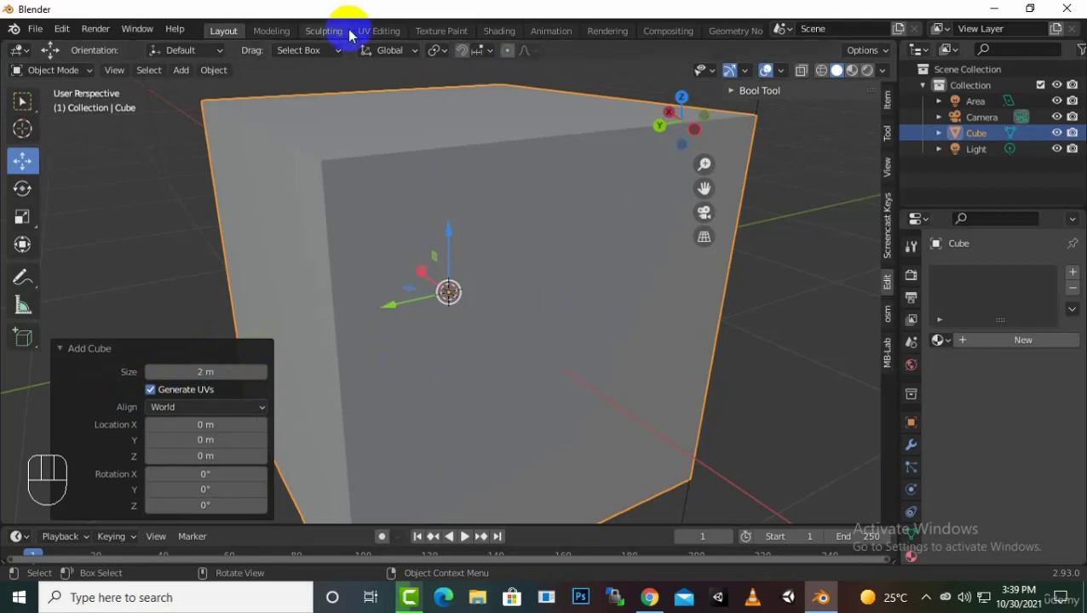
# Step: Switch to the UV Editing workspace and set the cube's mesh selection to face mode
pyautogui.click(387, 32)
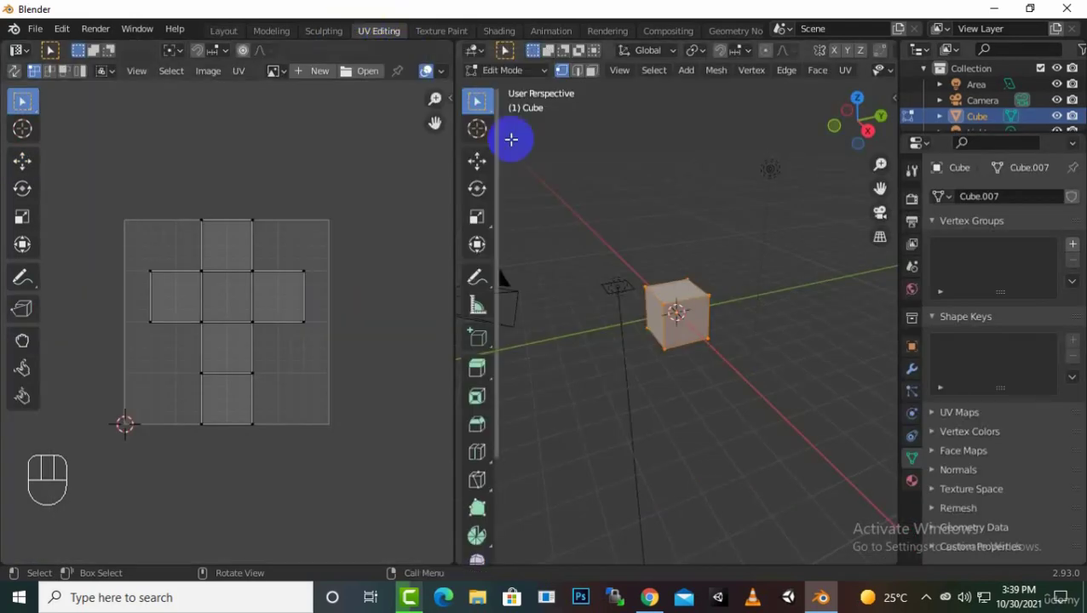
pyautogui.scroll(5, 718, 332)
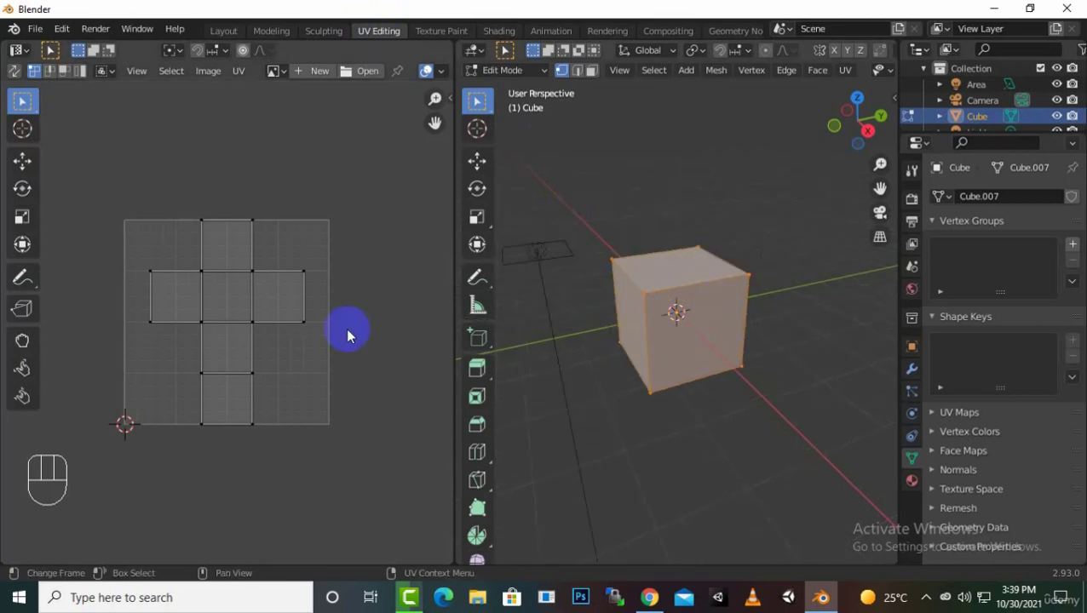
pyautogui.scroll(2, 305, 381)
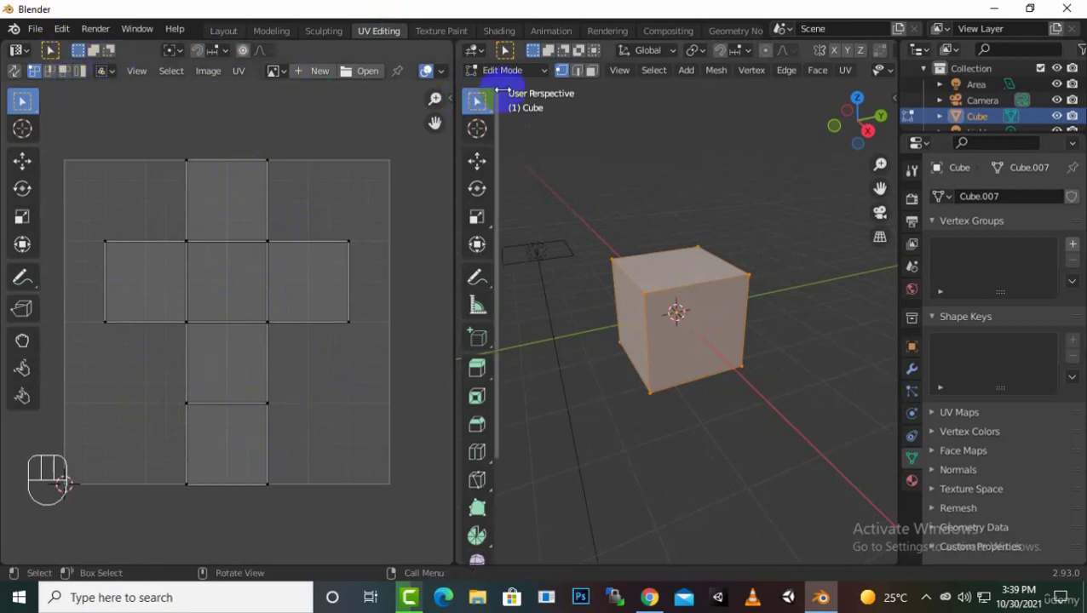
pyautogui.click(591, 70)
# Step: Select the cube's front, top and side faces one at a time to examine where each lies in the UV layout
pyautogui.click(674, 310)
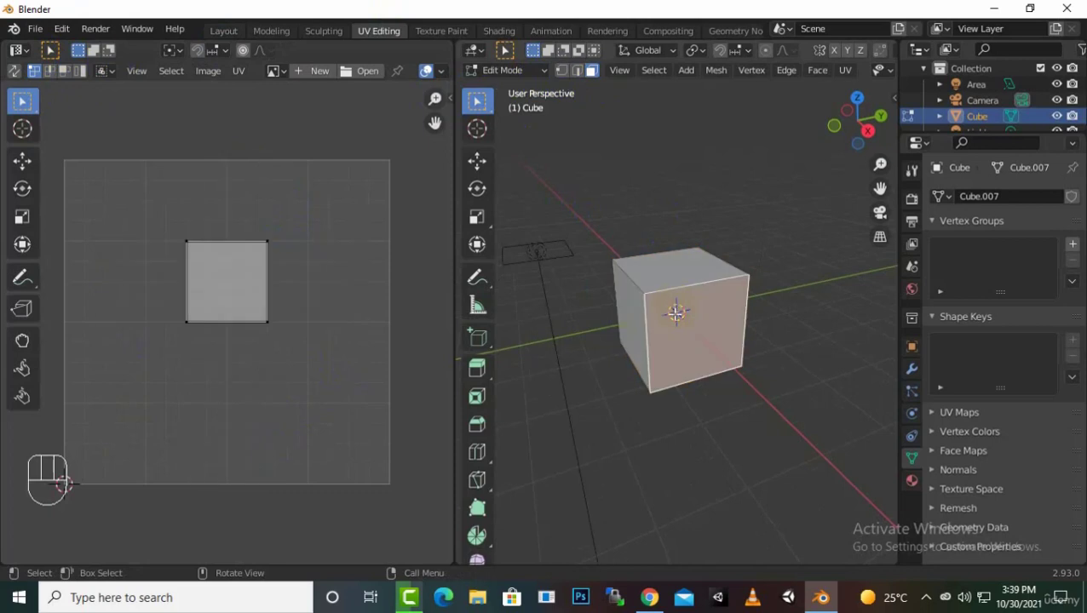
pyautogui.click(318, 284)
pyautogui.click(709, 268)
pyautogui.click(344, 273)
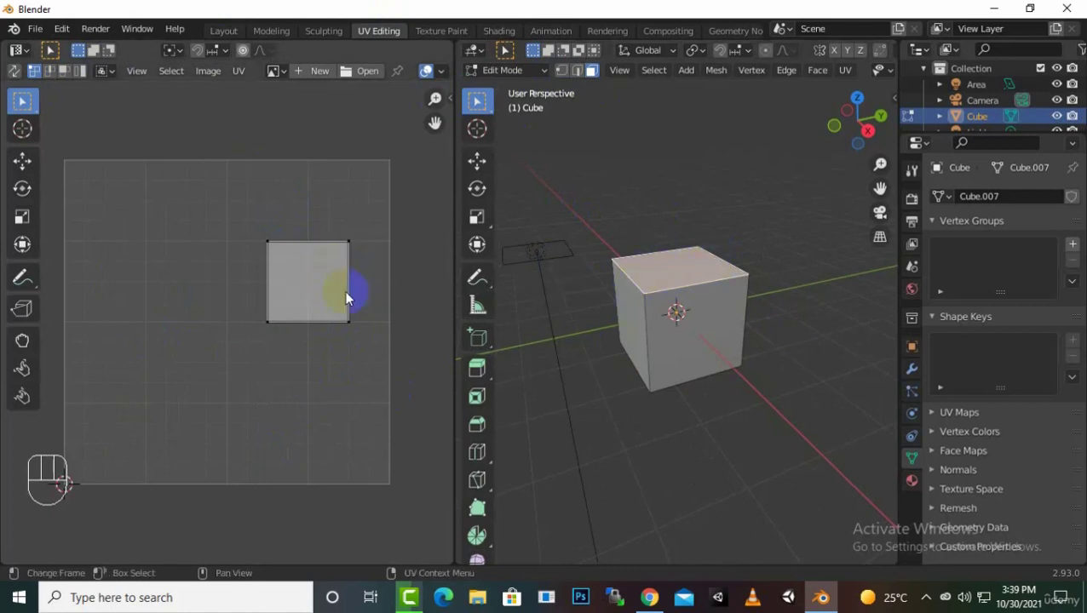
pyautogui.click(676, 312)
pyautogui.click(637, 328)
pyautogui.click(269, 251)
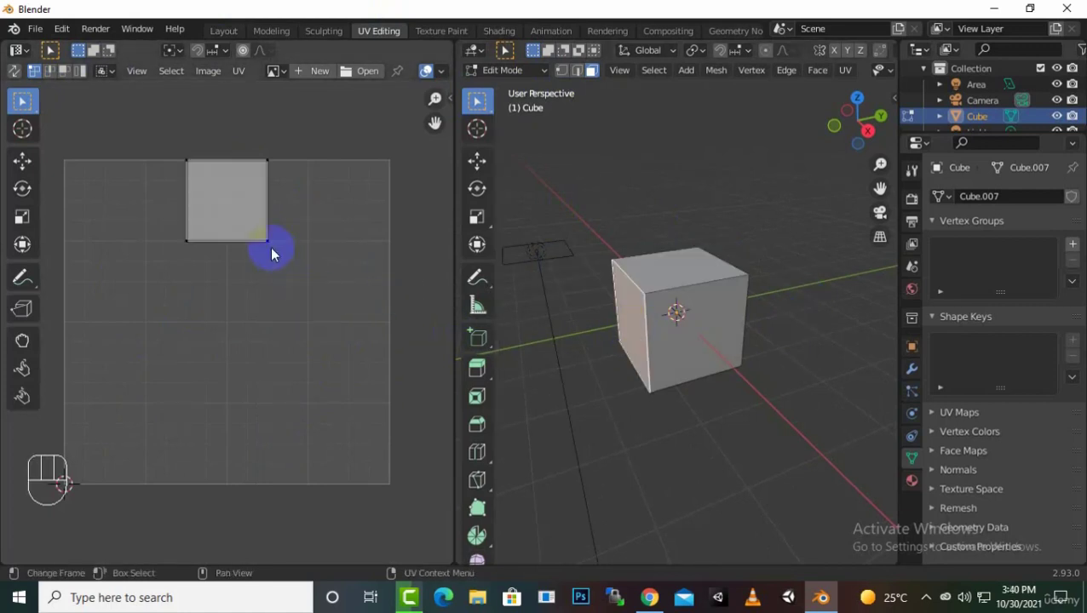
pyautogui.moveTo(769, 352); pyautogui.dragTo(690, 356, button='middle')
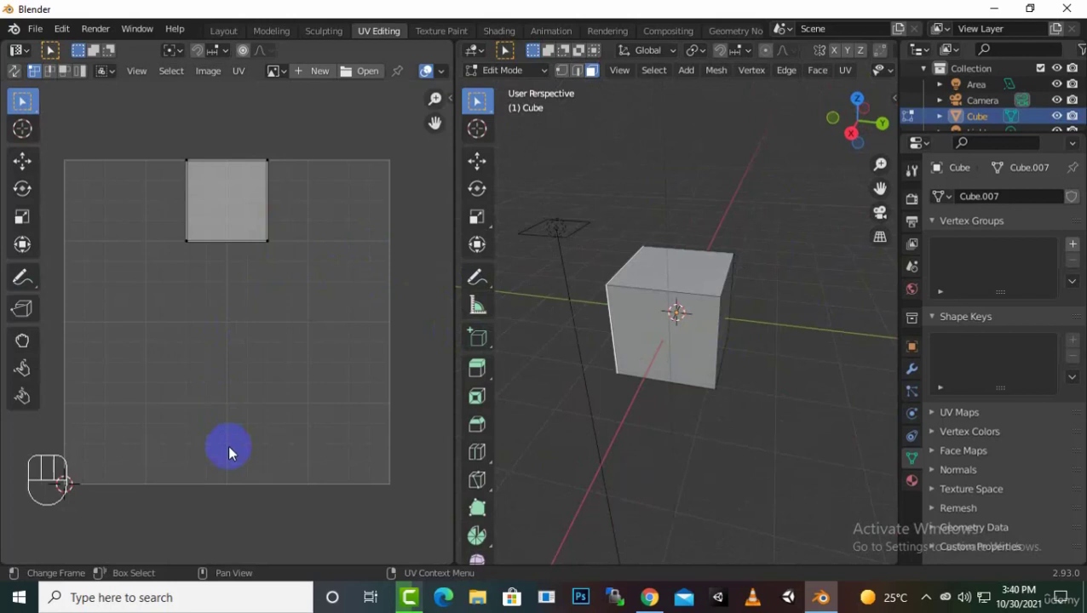
pyautogui.moveTo(612, 388); pyautogui.dragTo(735, 337, button='middle')
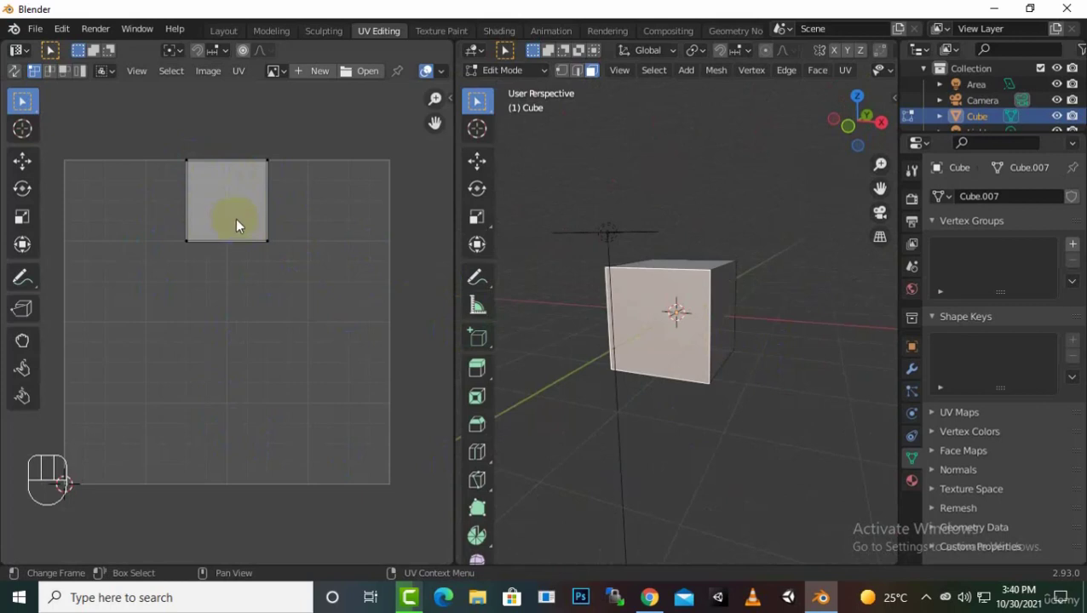
pyautogui.moveTo(236, 224); pyautogui.dragTo(259, 240)
pyautogui.click(86, 191)
# Step: Load the truck-art pattern with the two eyes, the JPG ending in 2EKF2EF, from the Desktop folder into the UV editor
pyautogui.click(356, 77)
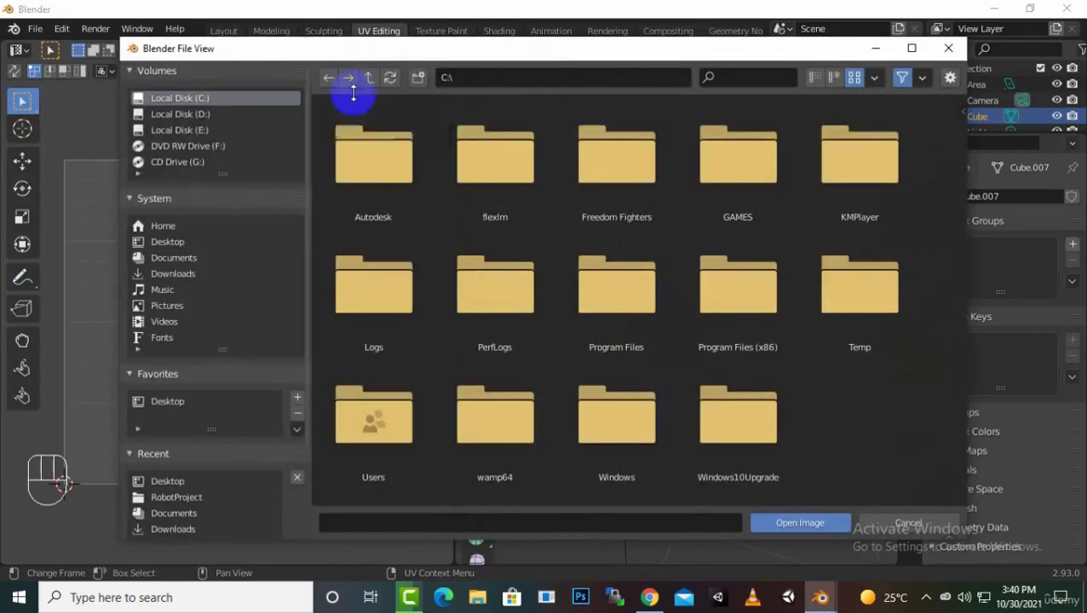
pyautogui.click(169, 242)
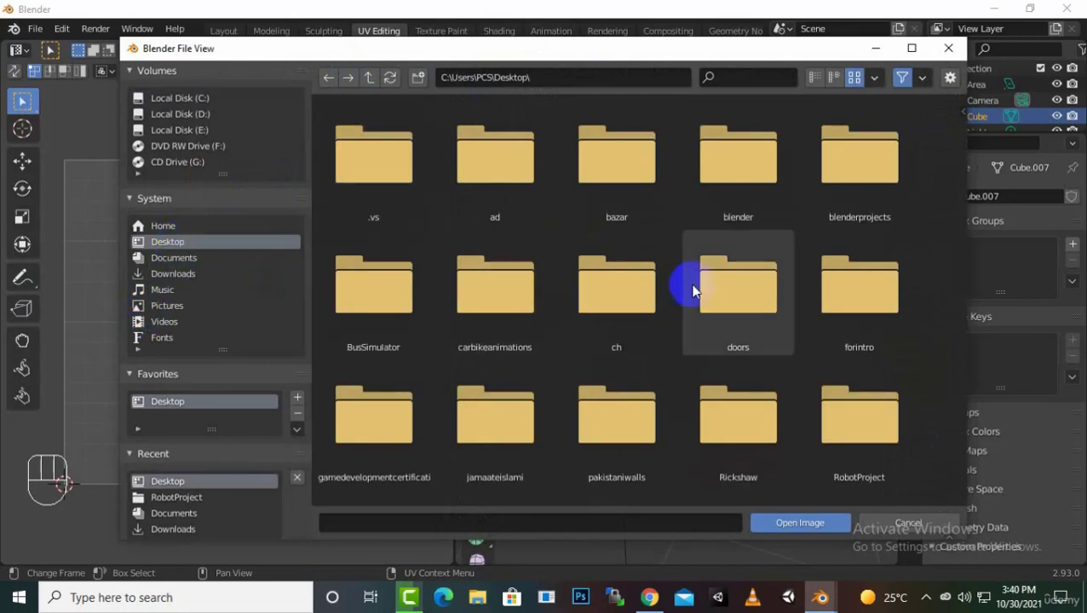
pyautogui.scroll(-5, 620, 251)
pyautogui.scroll(-5, 623, 255)
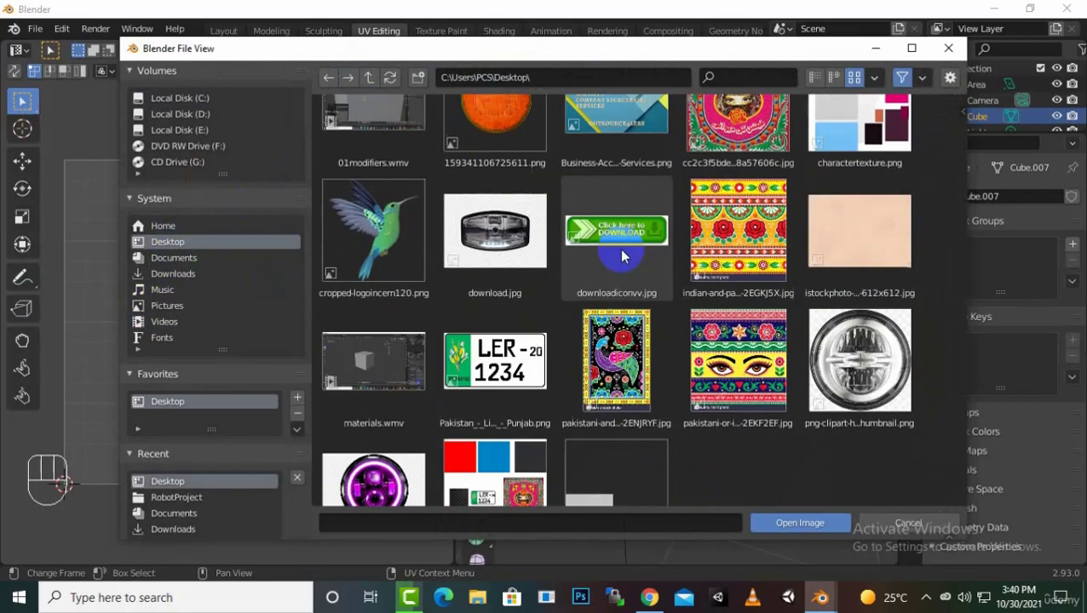
pyautogui.scroll(-2, 622, 256)
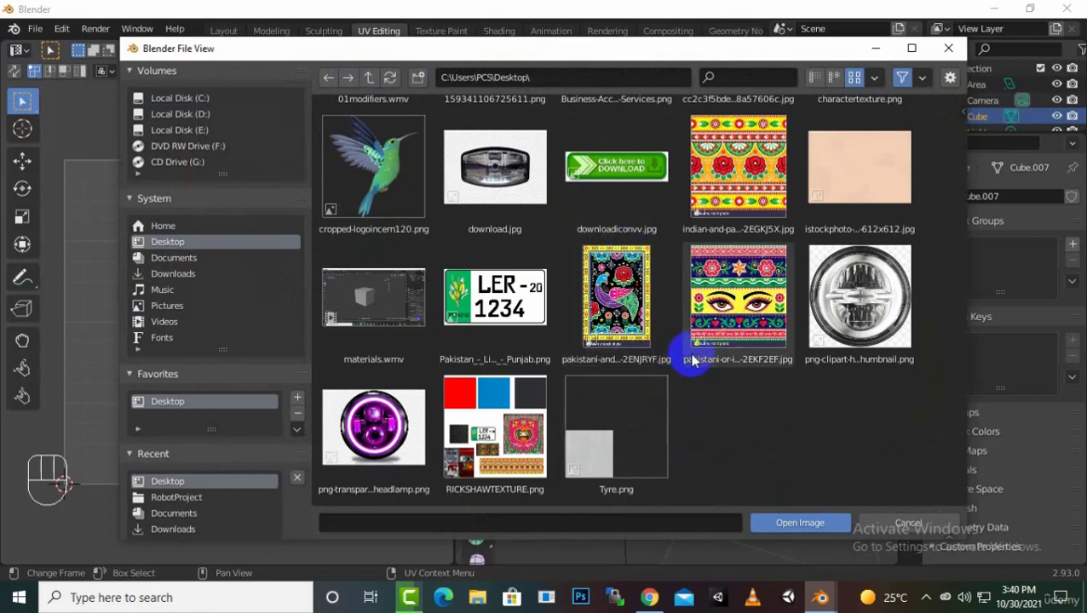
pyautogui.click(746, 312)
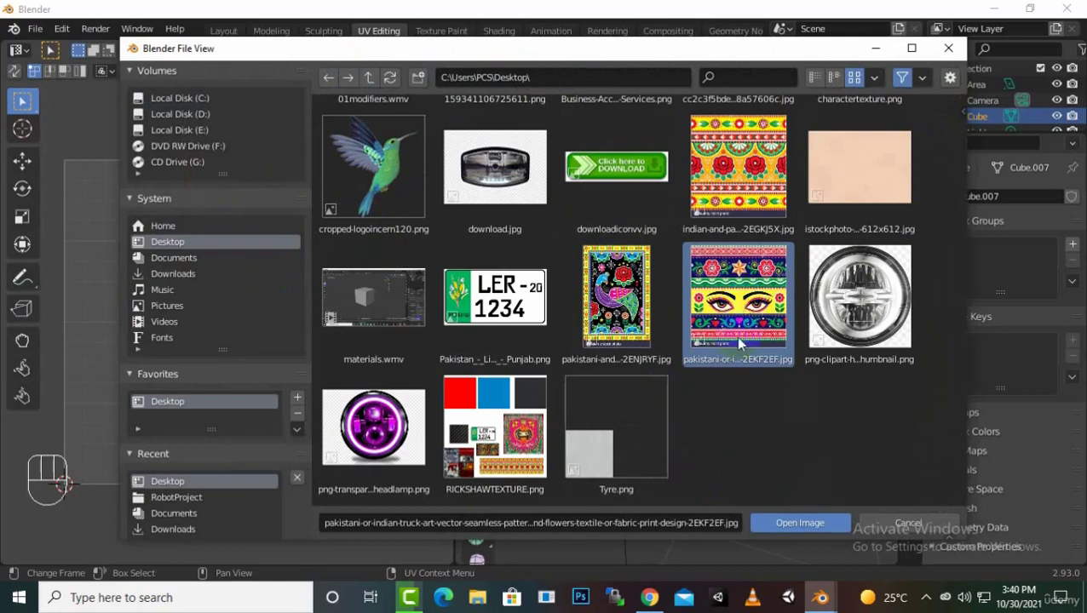
pyautogui.doubleClick(738, 337)
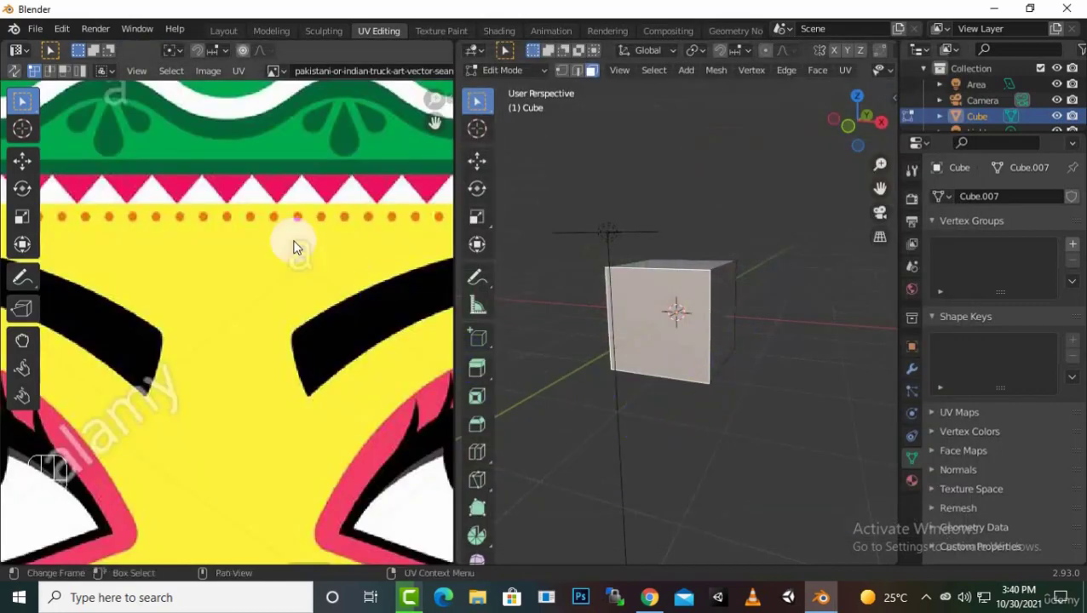
pyautogui.scroll(-6, 294, 247)
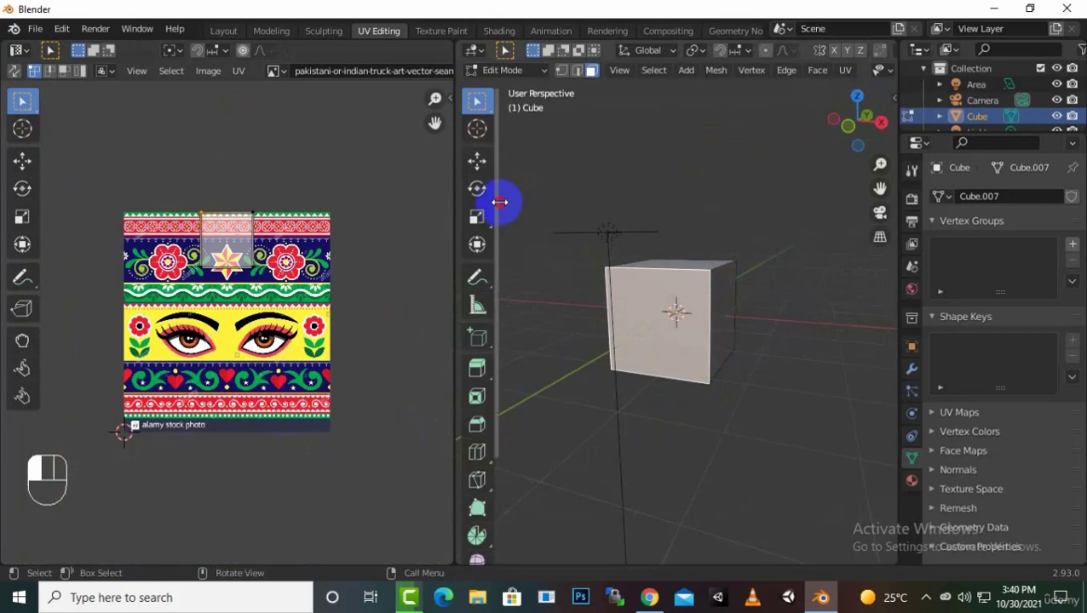
# Step: Display the cube in Material Preview shading and widen the 3D viewport by narrowing the UV editor
pyautogui.moveTo(499, 202)
pyautogui.mouseDown()
pyautogui.moveTo(449, 204)
pyautogui.moveTo(498, 204)
pyautogui.mouseUp()
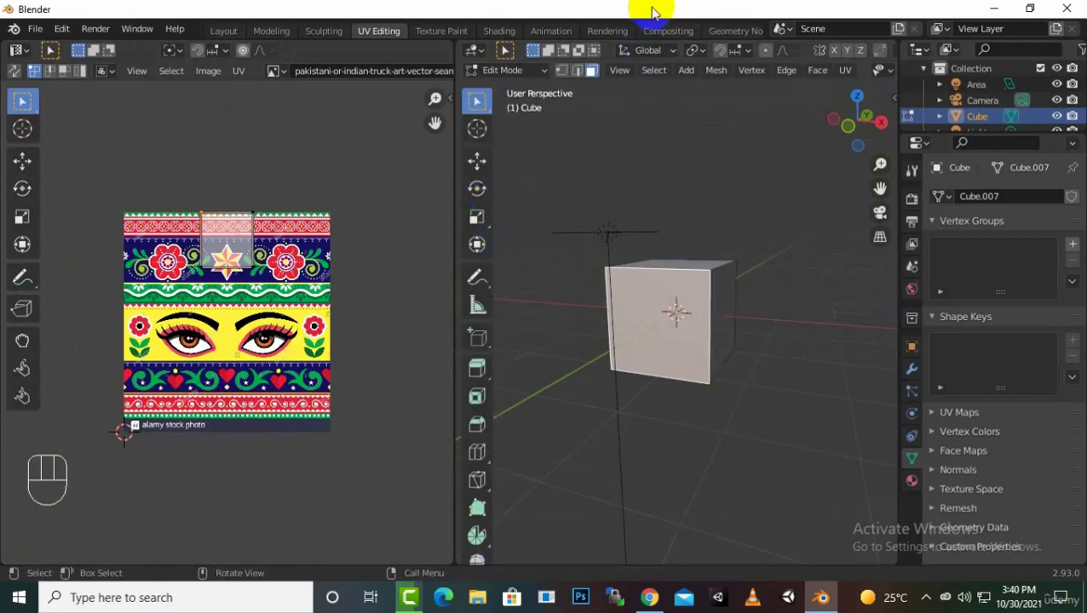
pyautogui.press('z')
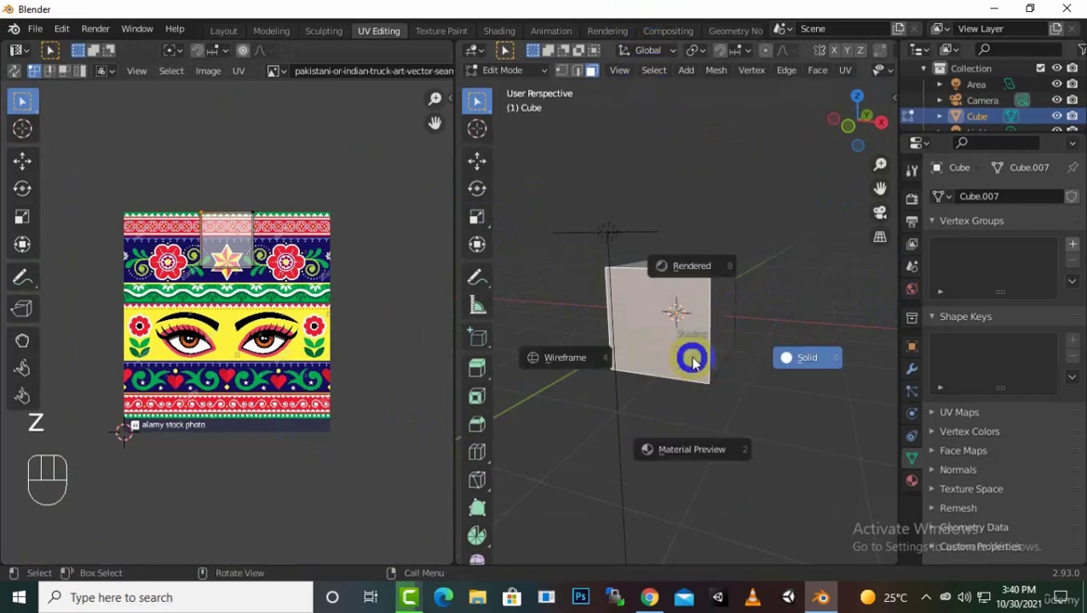
pyautogui.click(691, 450)
pyautogui.scroll(3, 707, 374)
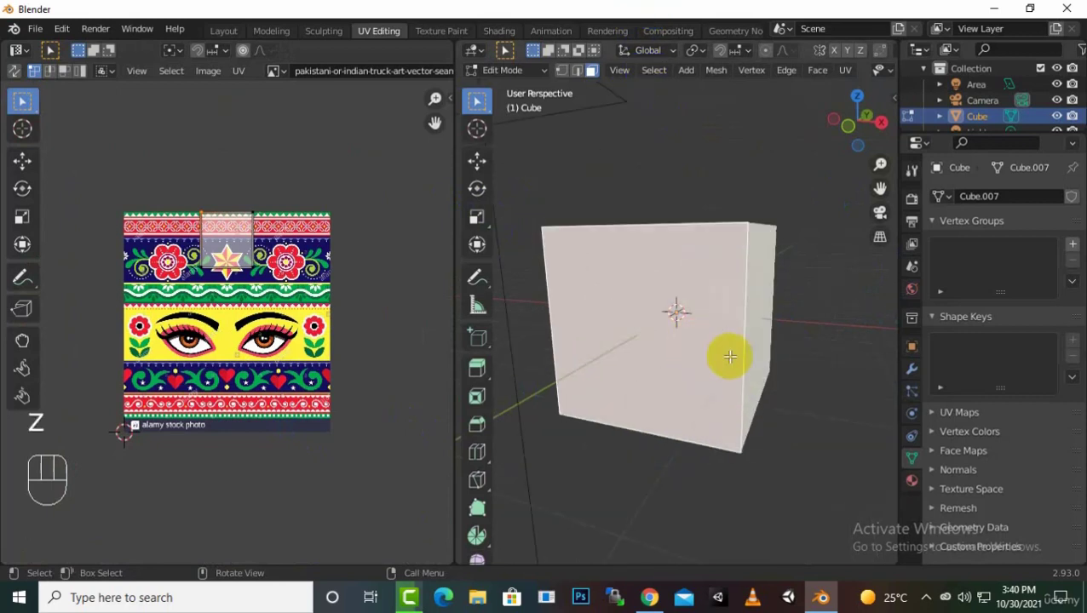
pyautogui.moveTo(723, 357)
pyautogui.mouseDown(button='middle')
pyautogui.moveTo(769, 451)
pyautogui.moveTo(542, 393)
pyautogui.moveTo(620, 383)
pyautogui.moveTo(511, 379)
pyautogui.mouseUp(button='middle')
pyautogui.moveTo(449, 375); pyautogui.dragTo(300, 374)
pyautogui.moveTo(836, 301); pyautogui.dragTo(789, 350, button='middle')
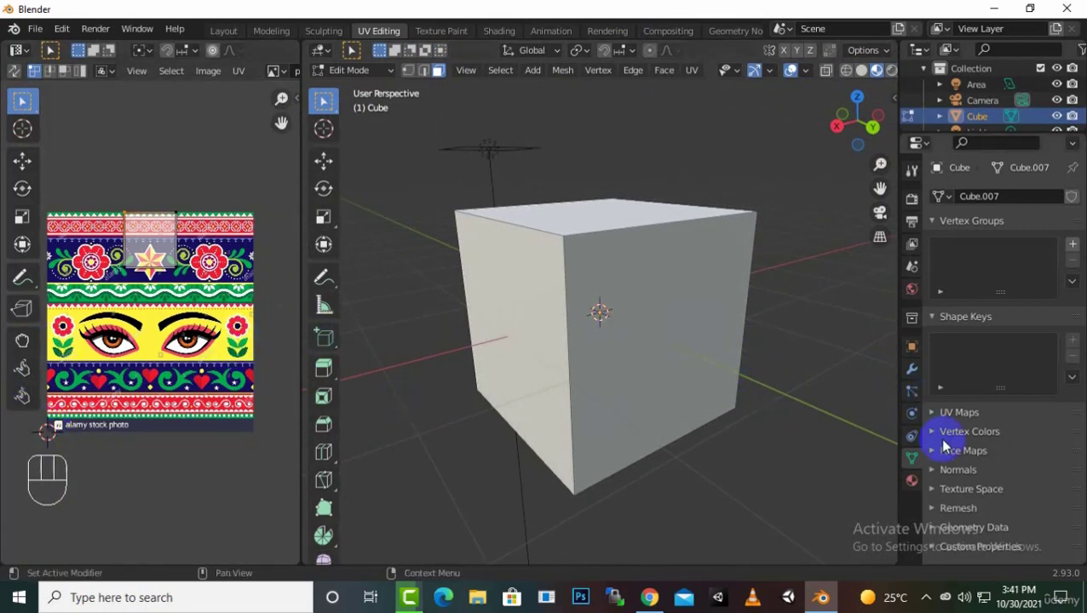
# Step: Create a new material on the cube and name it Image
pyautogui.click(912, 483)
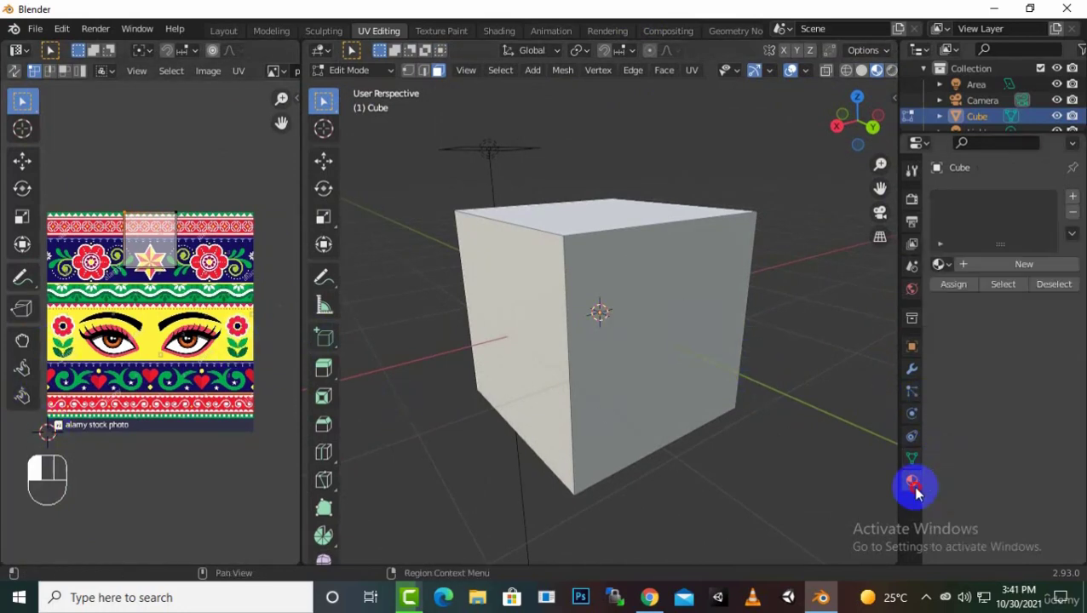
pyautogui.click(956, 265)
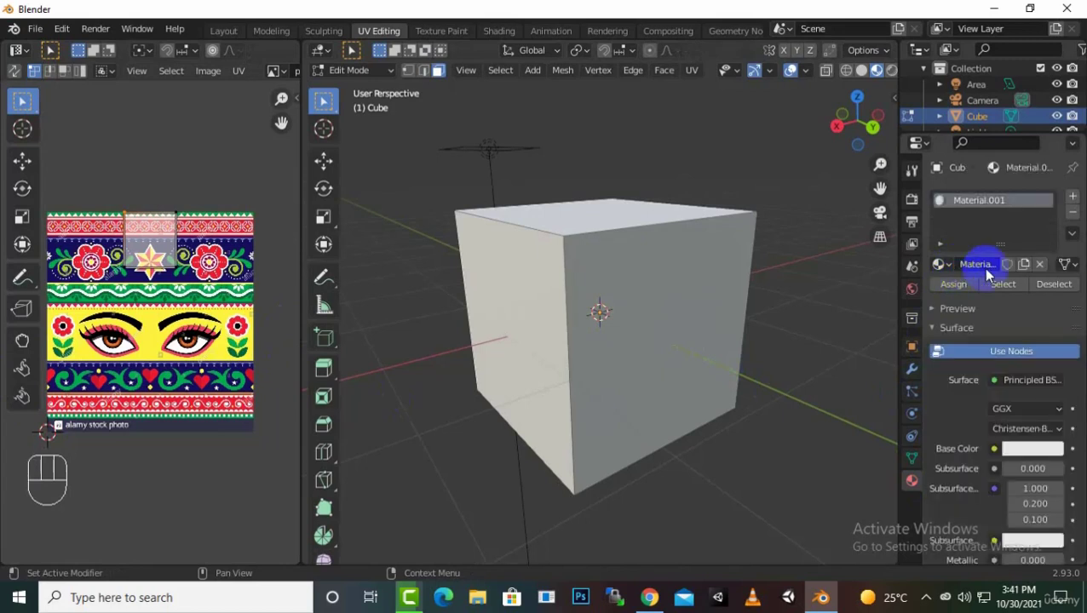
pyautogui.doubleClick(970, 264)
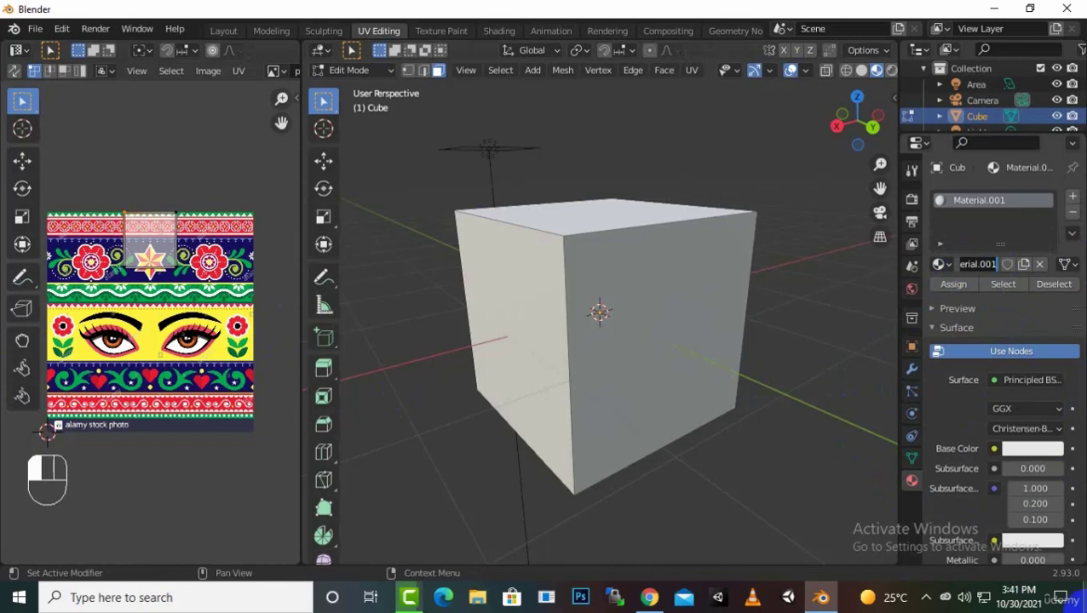
pyautogui.press('shift')
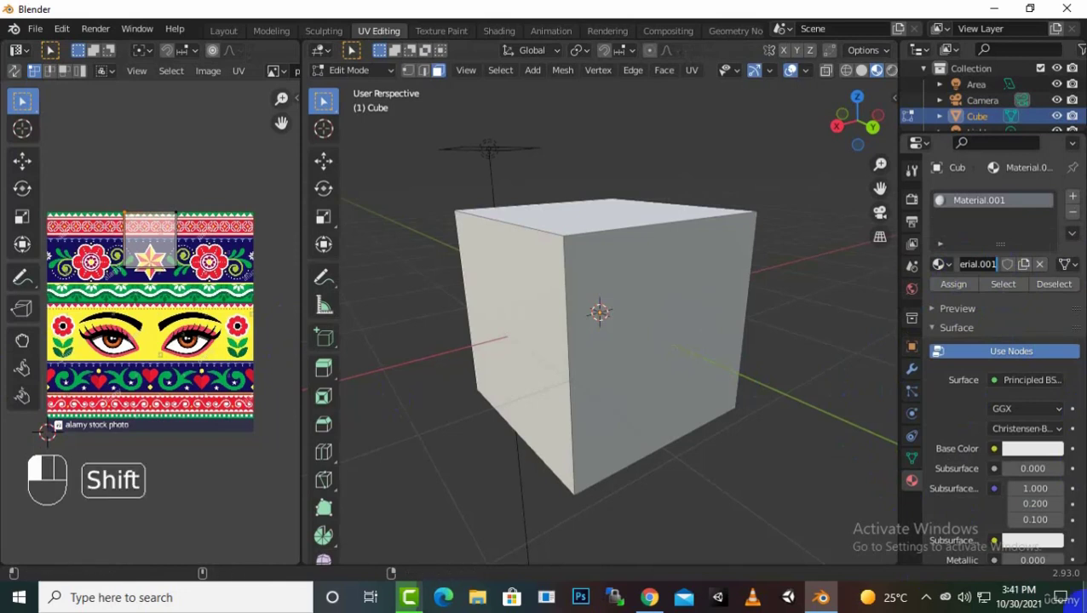
pyautogui.write('Im')
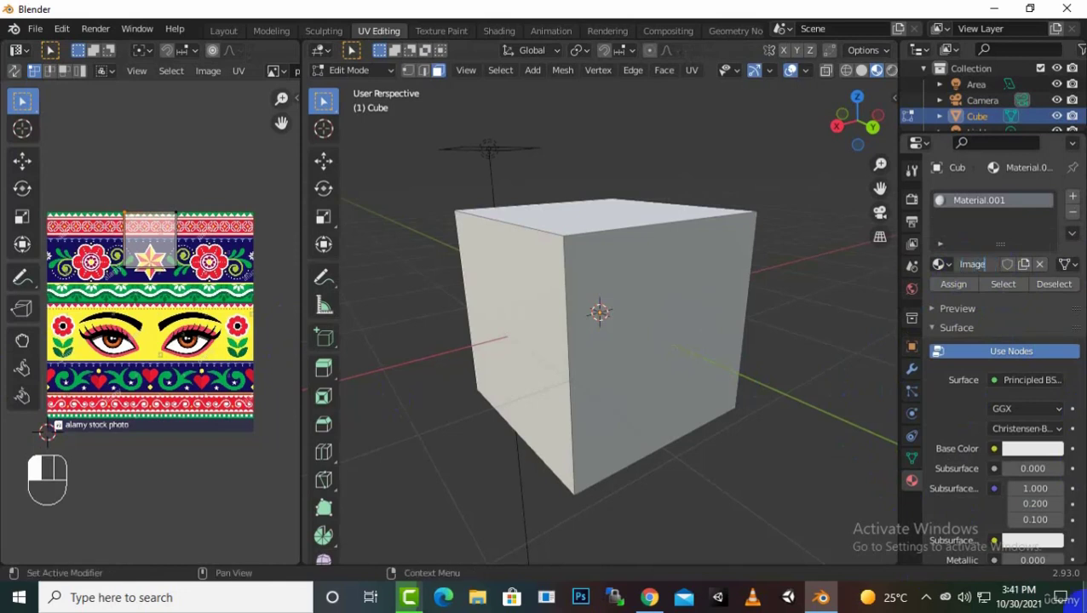
pyautogui.write('age')
pyautogui.press('Return')
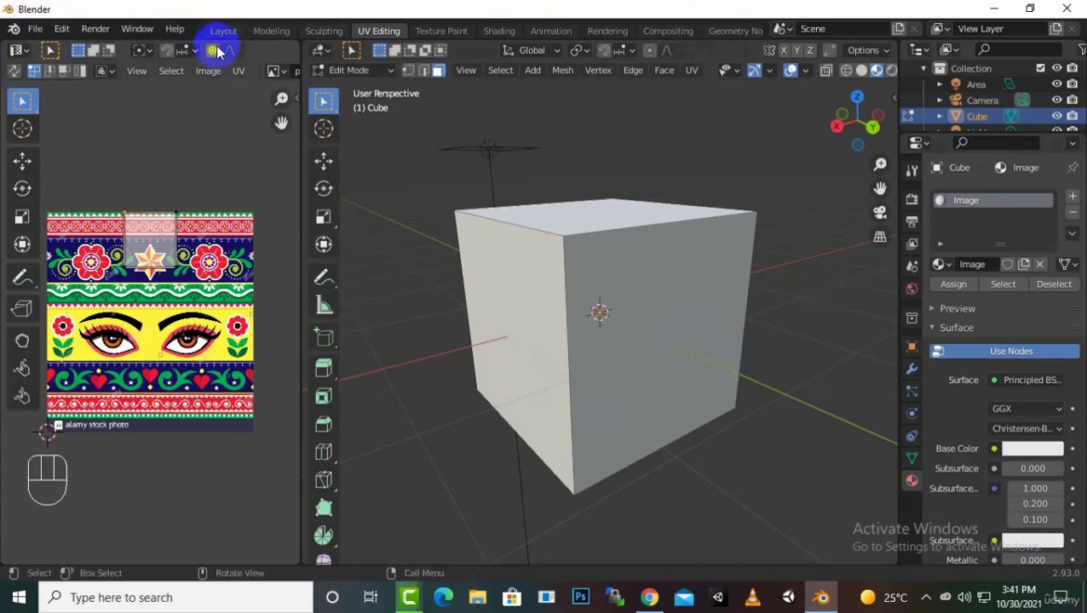
pyautogui.click(506, 31)
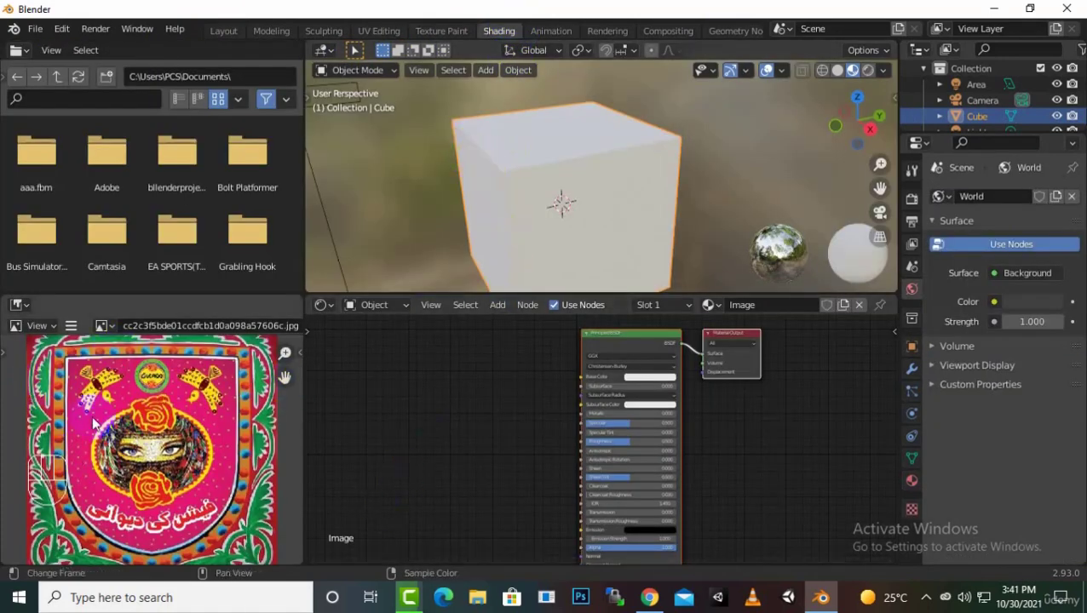
pyautogui.scroll(-4, 136, 417)
pyautogui.scroll(3, 137, 418)
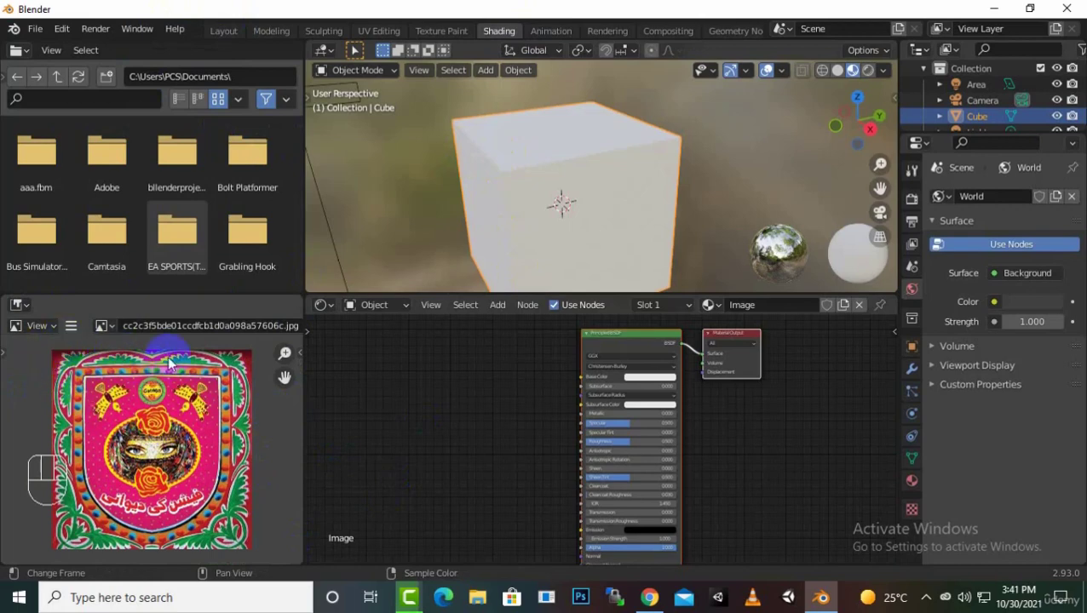
pyautogui.click(395, 32)
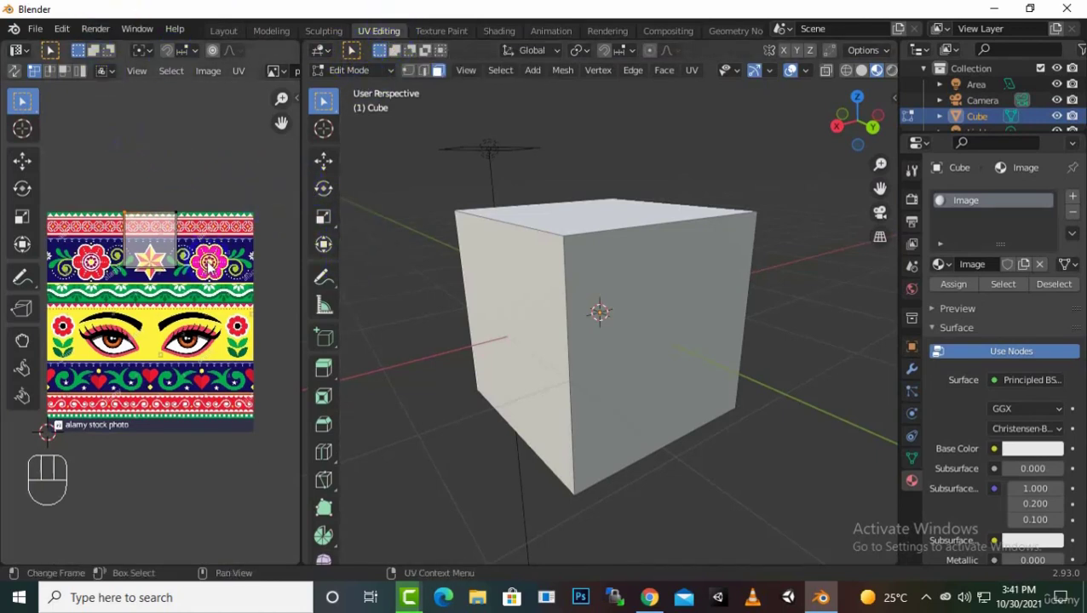
# Step: Split the UV editor horizontally into two roughly equal areas and turn the upper one into a Shader Editor
pyautogui.rightClick(302, 213)
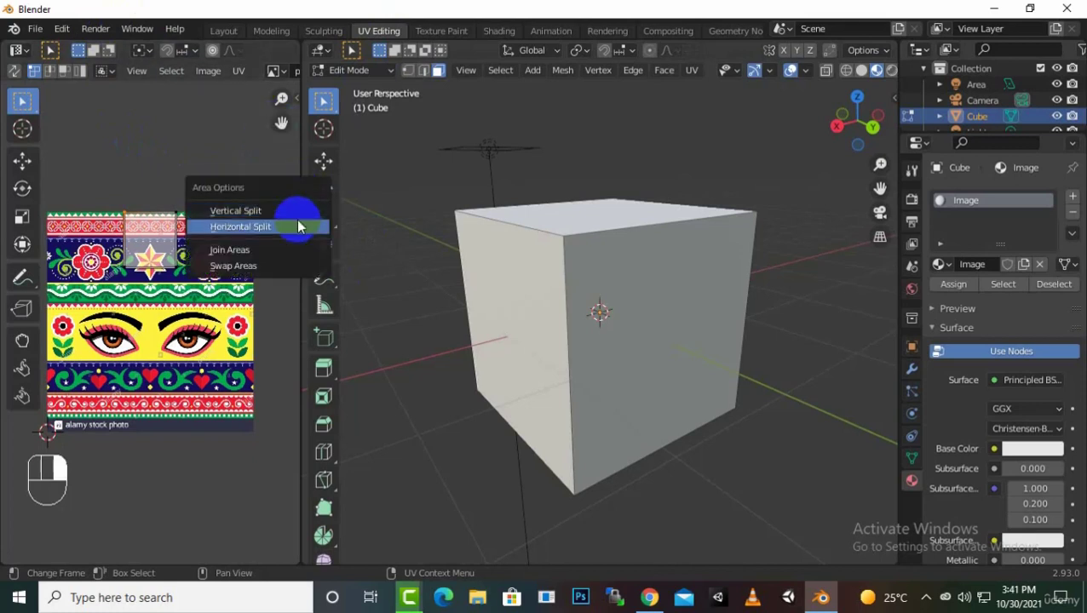
pyautogui.click(298, 226)
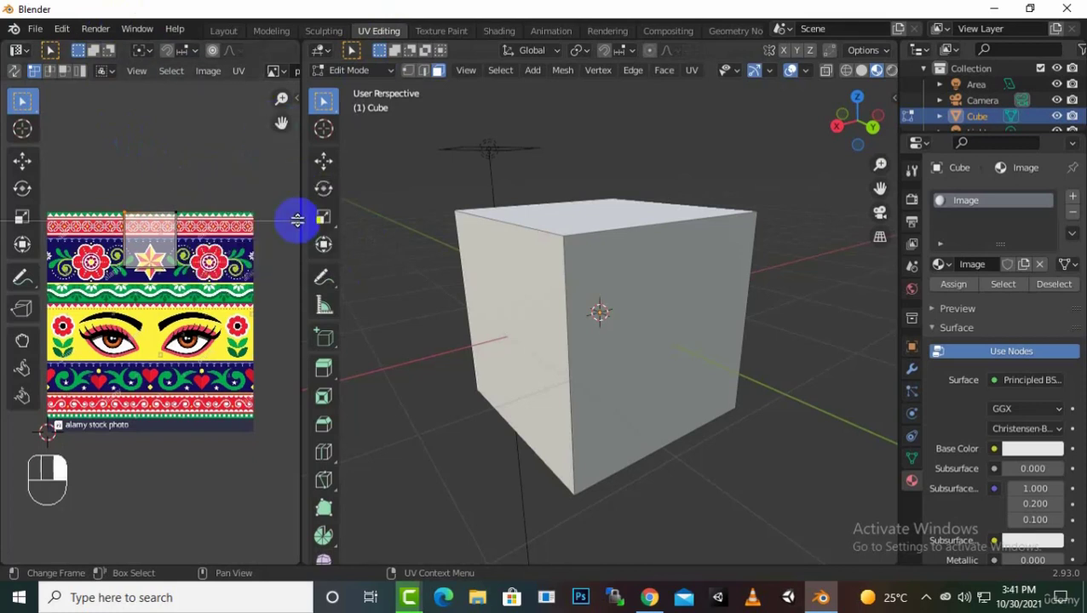
pyautogui.click(290, 290)
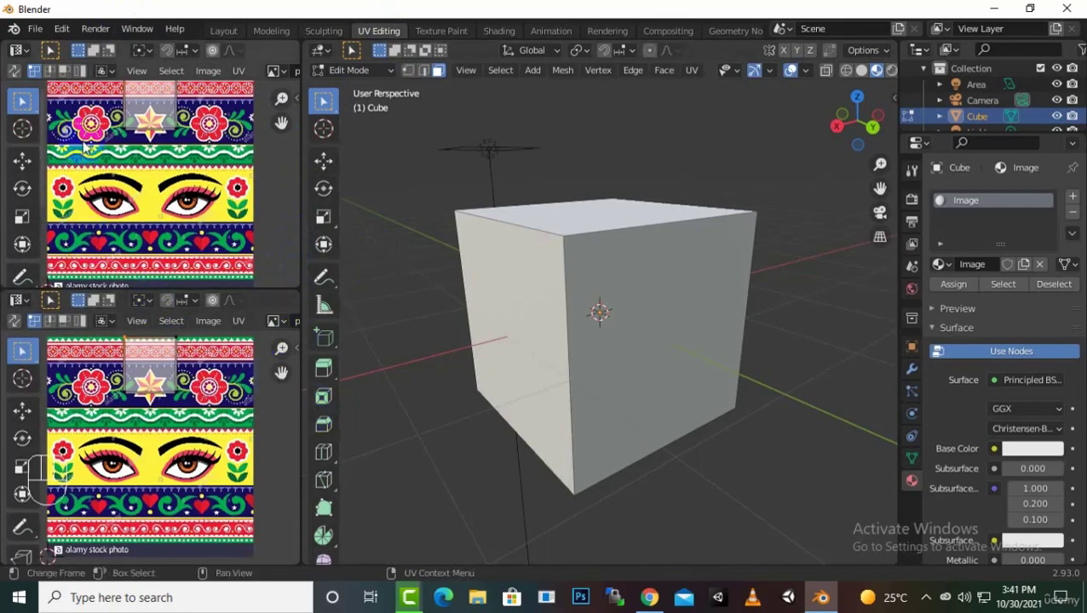
pyautogui.moveTo(106, 183); pyautogui.dragTo(132, 186)
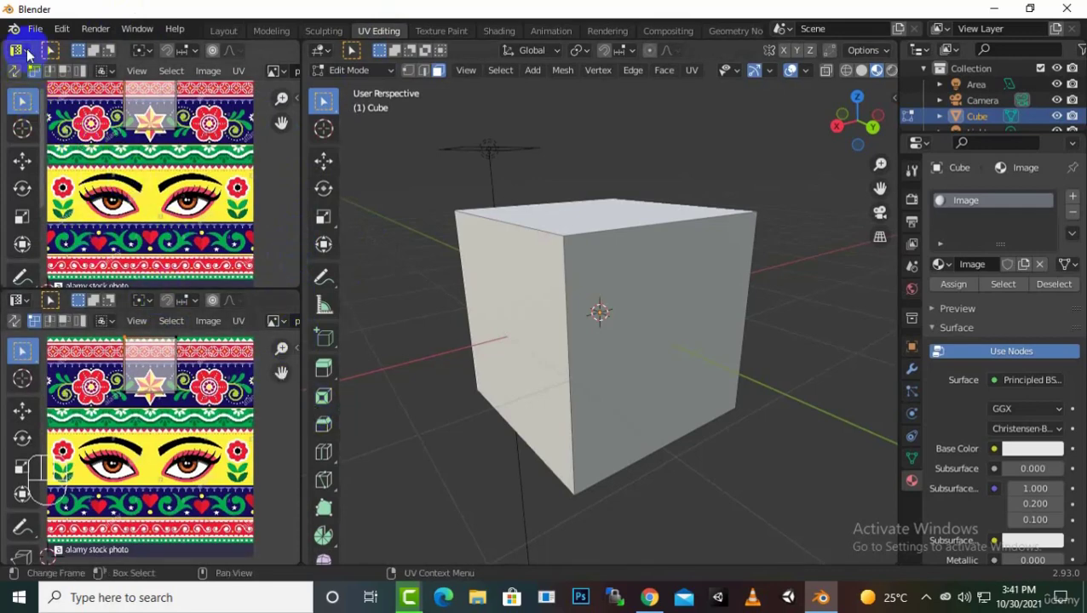
pyautogui.click(23, 51)
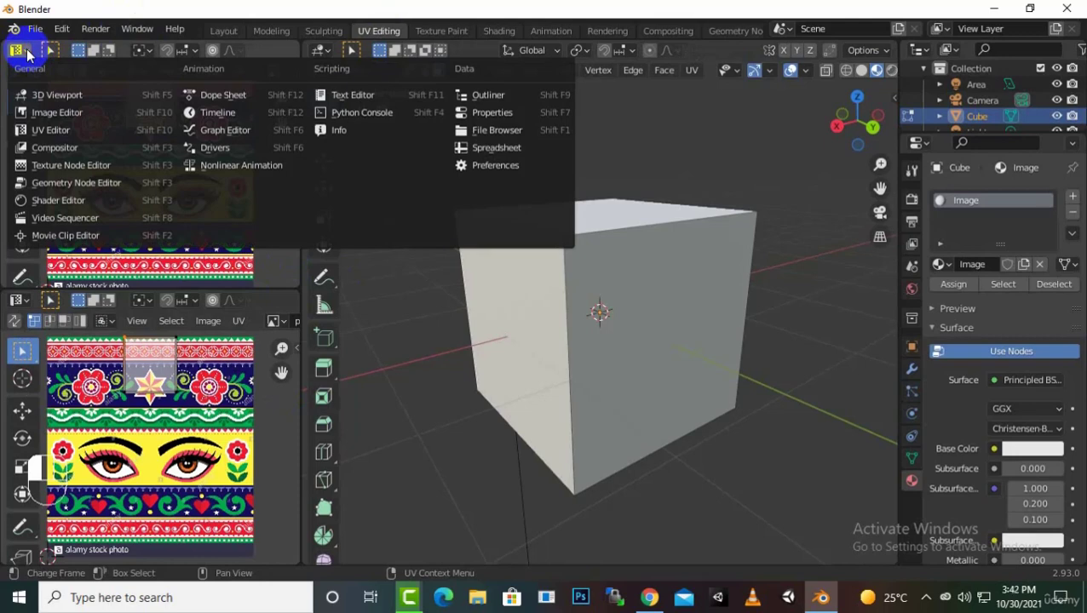
pyautogui.click(62, 202)
# Step: Narrow the Shader Editor's sidebar to make more room for the material nodes
pyautogui.scroll(2, 92, 169)
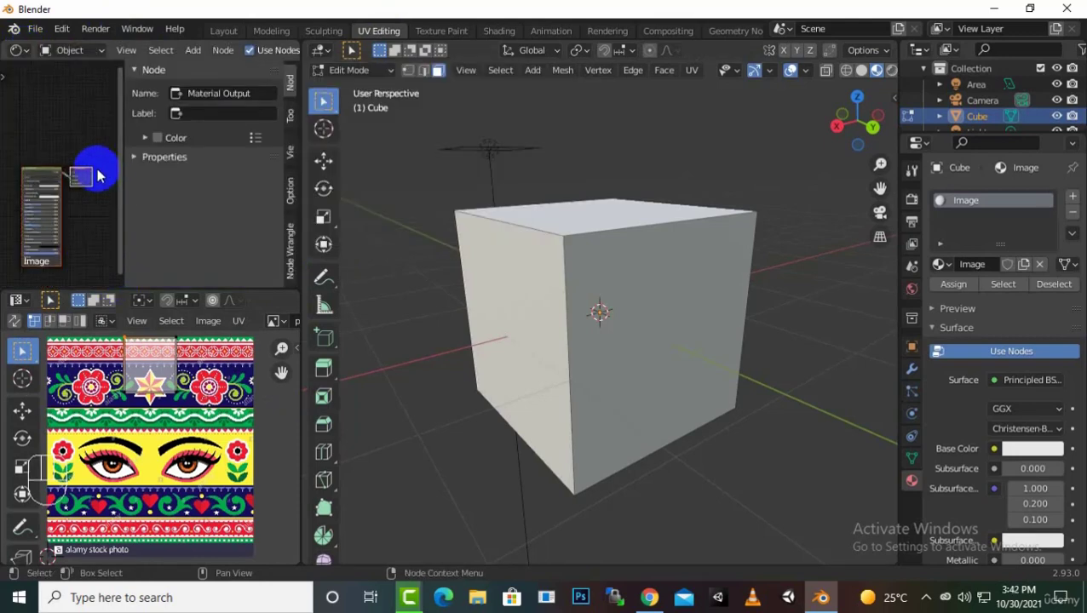
pyautogui.scroll(1, 76, 170)
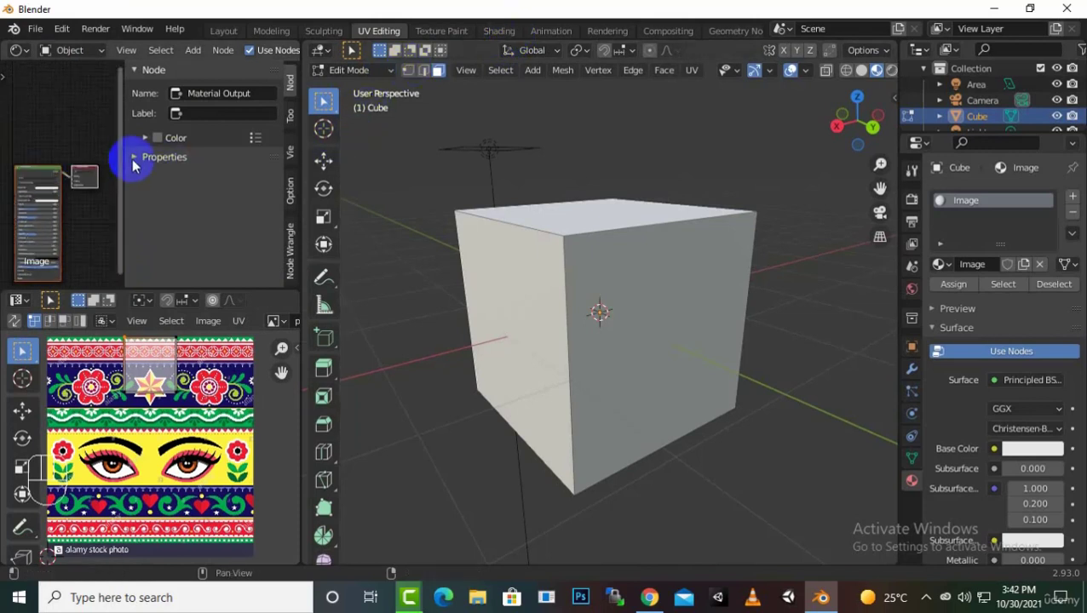
pyautogui.moveTo(124, 135); pyautogui.dragTo(161, 139)
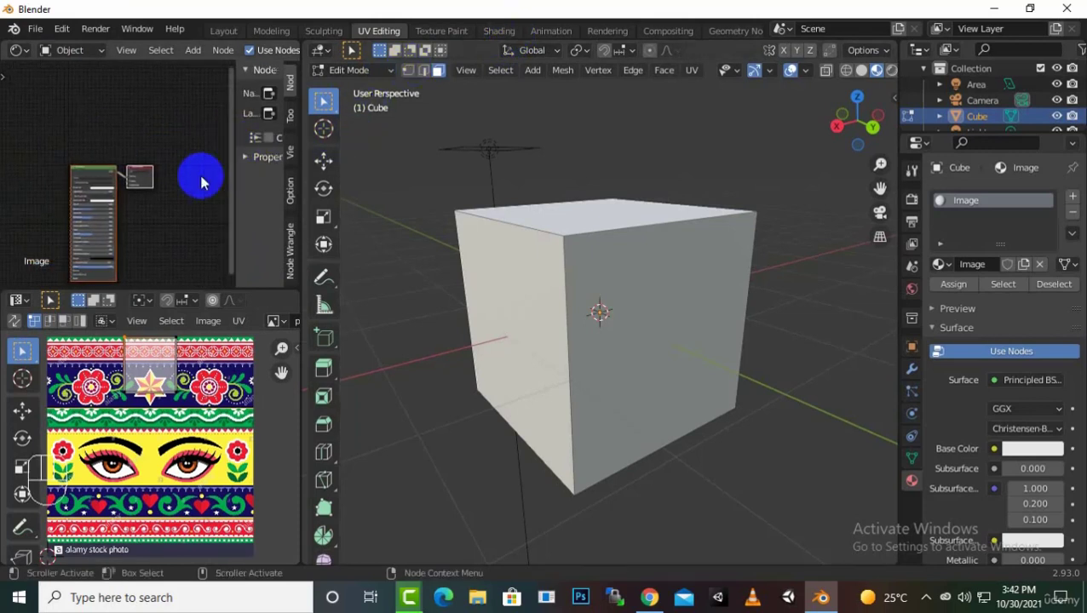
# Step: Add the eye-pattern image as a texture node beside the Principled BSDF and connect its Color output to Base Color
pyautogui.scroll(5, 198, 174)
pyautogui.scroll(4, 168, 238)
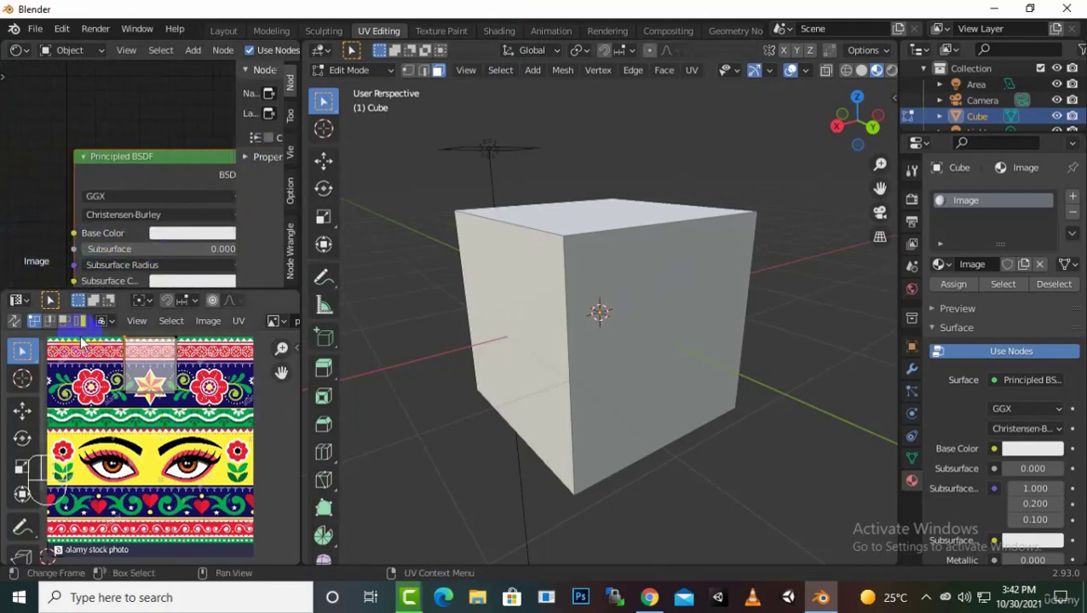
pyautogui.click(246, 349)
pyautogui.moveTo(278, 328); pyautogui.dragTo(5, 156)
pyautogui.moveTo(119, 171); pyautogui.dragTo(37, 171)
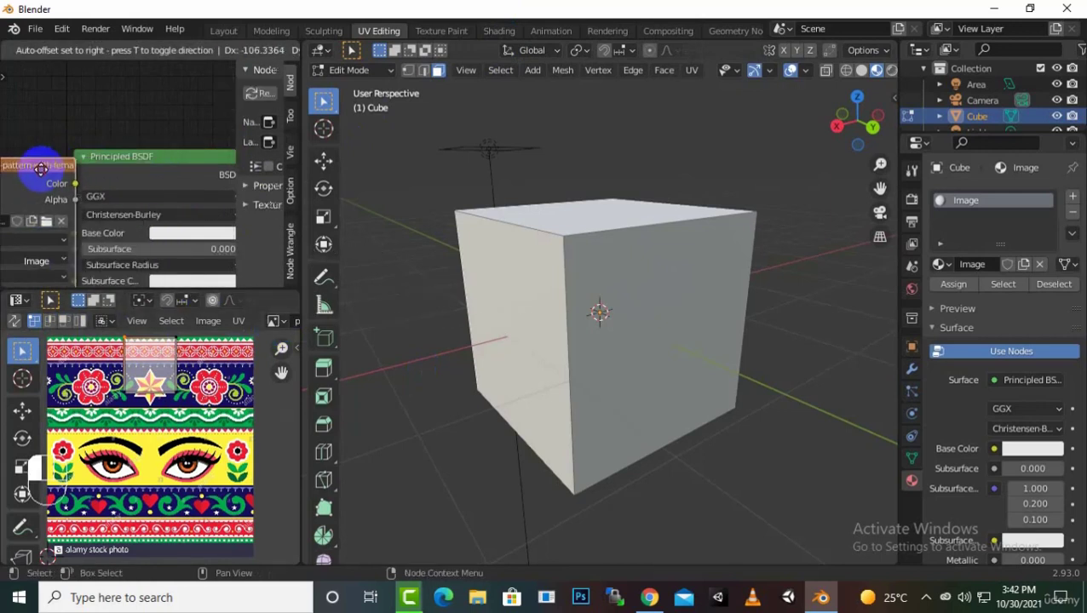
pyautogui.scroll(-1, 80, 176)
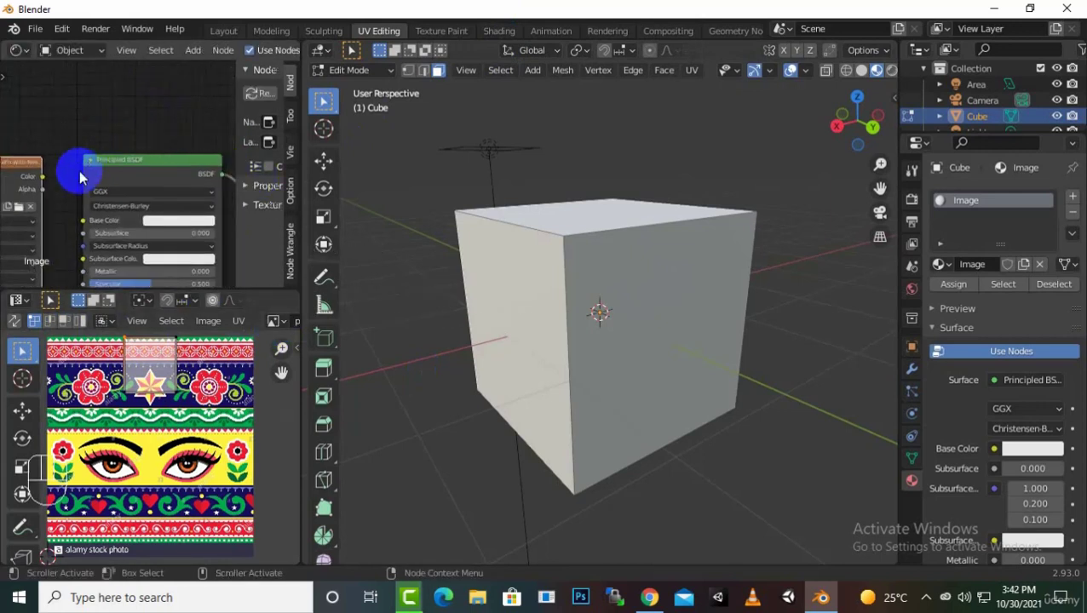
pyautogui.moveTo(43, 178); pyautogui.dragTo(89, 221)
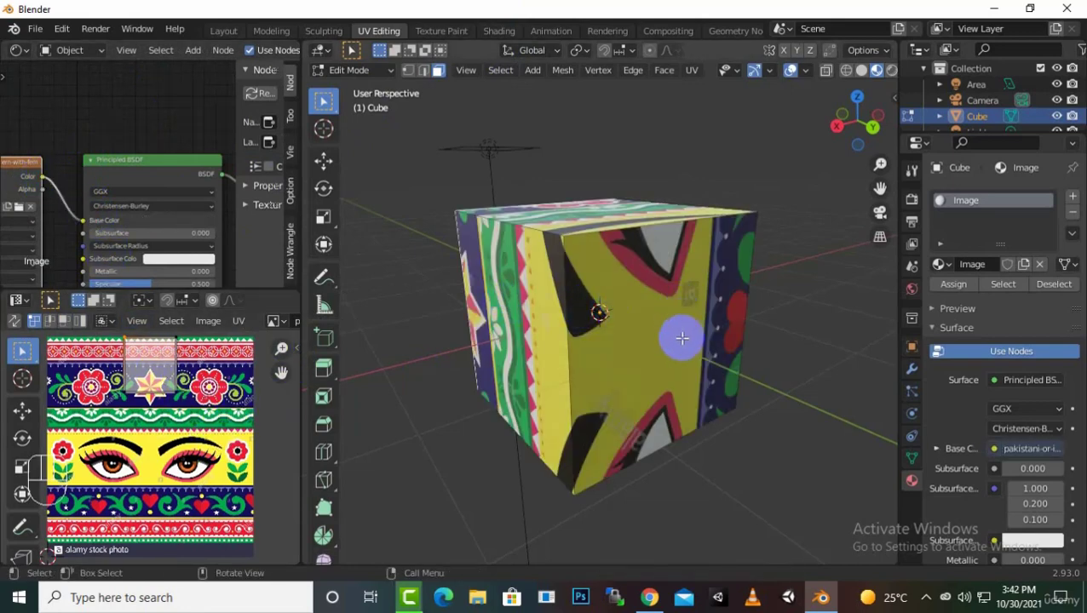
# Step: Examine from all sides how the pattern image falls on each face of the cube
pyautogui.moveTo(667, 391); pyautogui.dragTo(340, 383, button='middle')
pyautogui.scroll(-4, 567, 275)
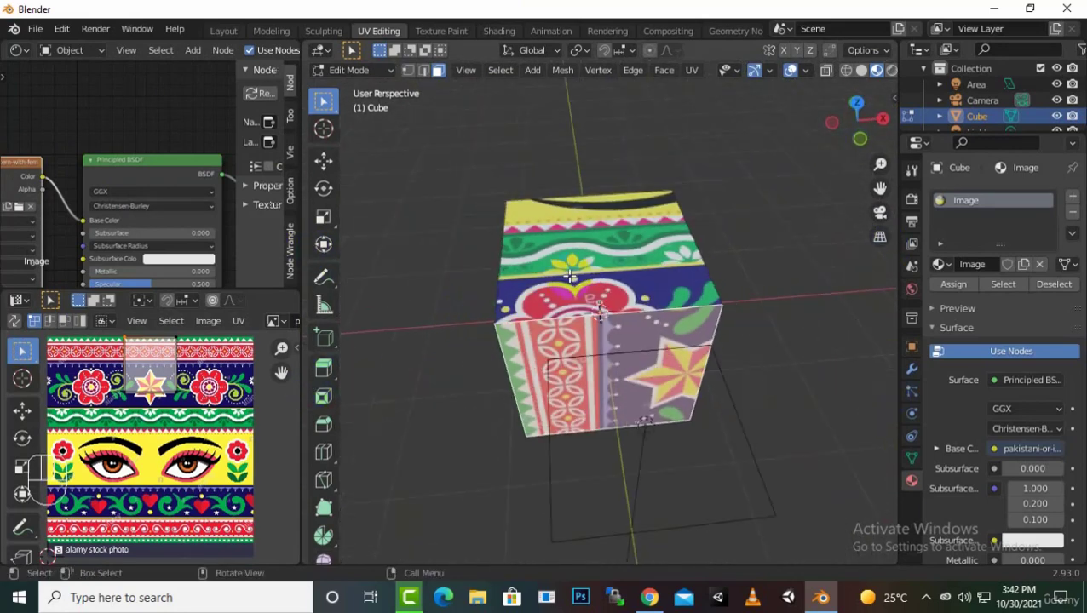
pyautogui.moveTo(567, 274); pyautogui.dragTo(655, 376, button='middle')
pyautogui.scroll(5, 655, 376)
pyautogui.moveTo(531, 364); pyautogui.dragTo(606, 216, button='middle')
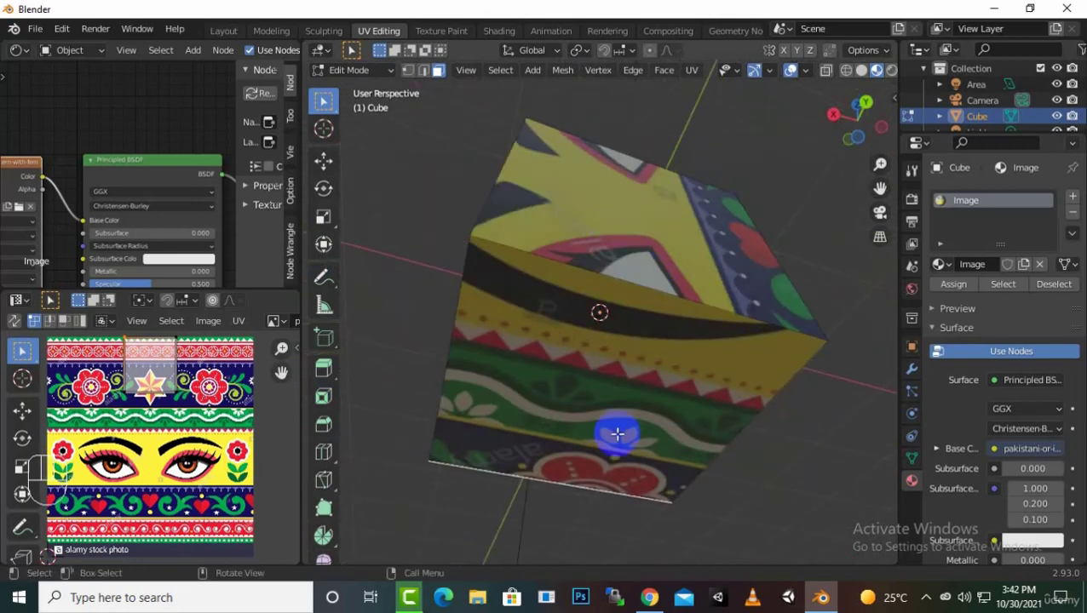
pyautogui.moveTo(618, 437); pyautogui.dragTo(918, 602, button='middle')
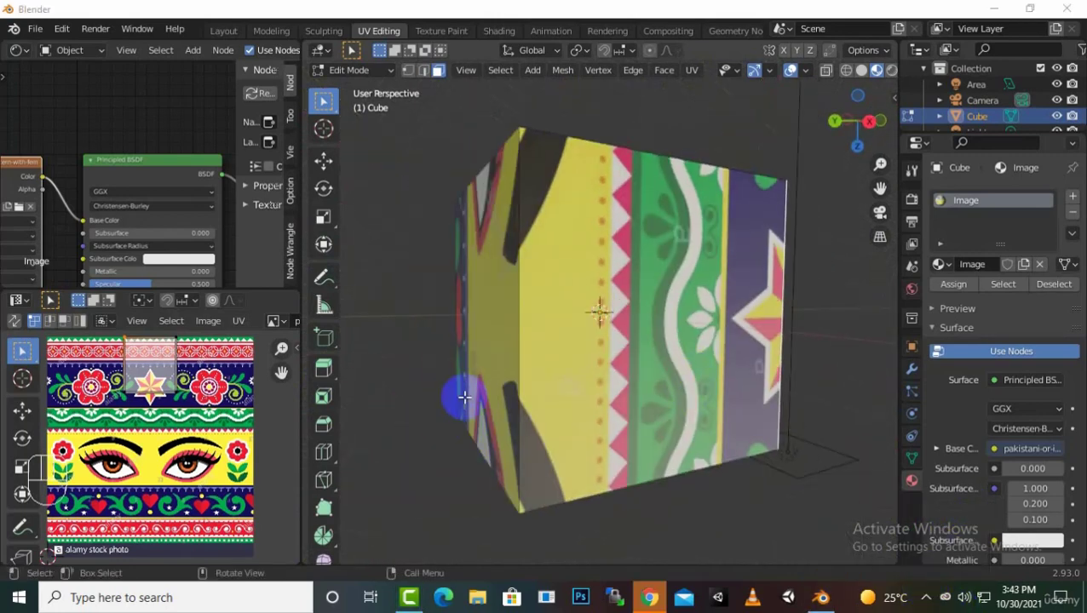
pyautogui.scroll(-2, 598, 310)
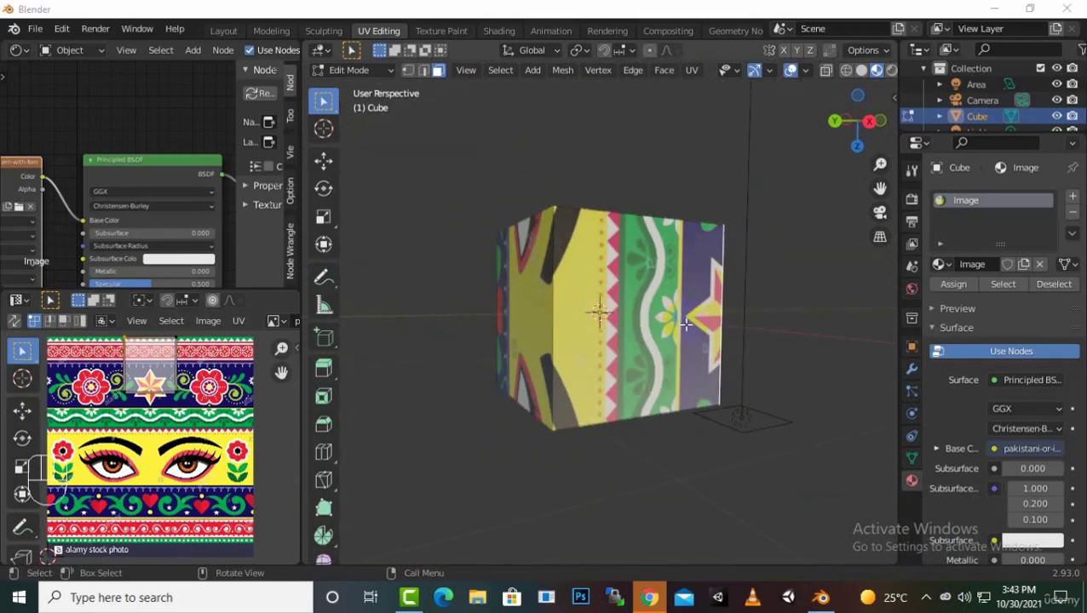
pyautogui.moveTo(685, 325); pyautogui.dragTo(511, 367, button='middle')
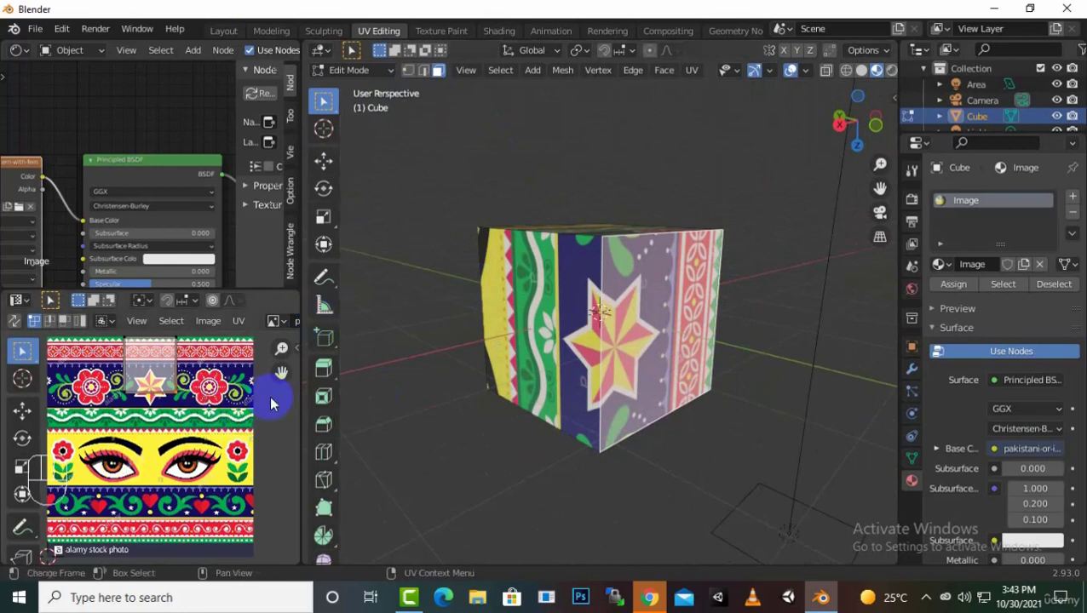
# Step: Select all of the cube's faces and the linked UV island to inspect the layout over the pattern image
pyautogui.scroll(2, 271, 402)
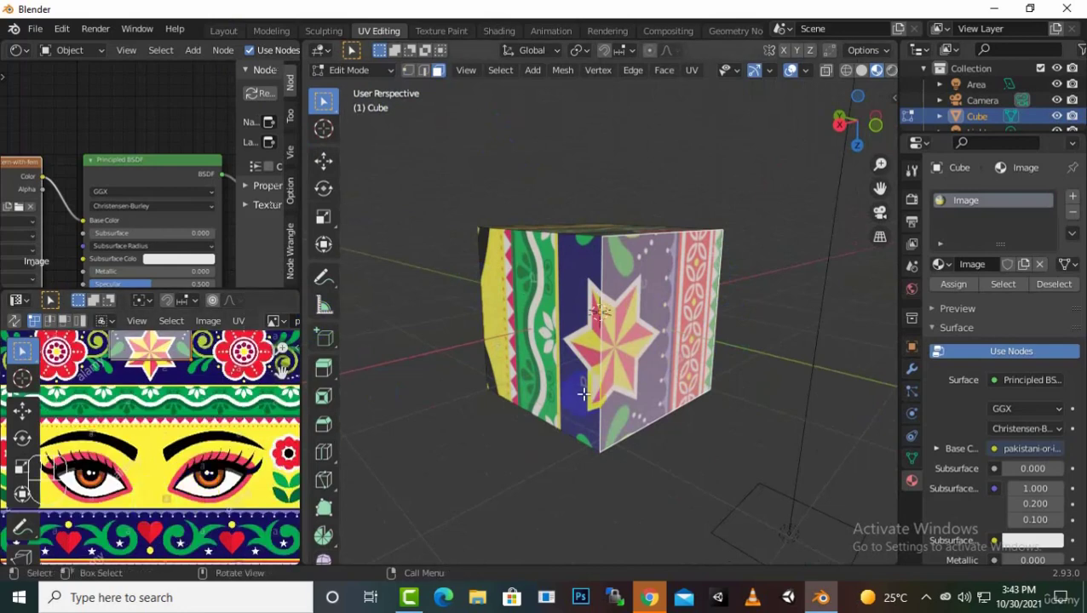
pyautogui.press('a')
pyautogui.scroll(-3, 192, 443)
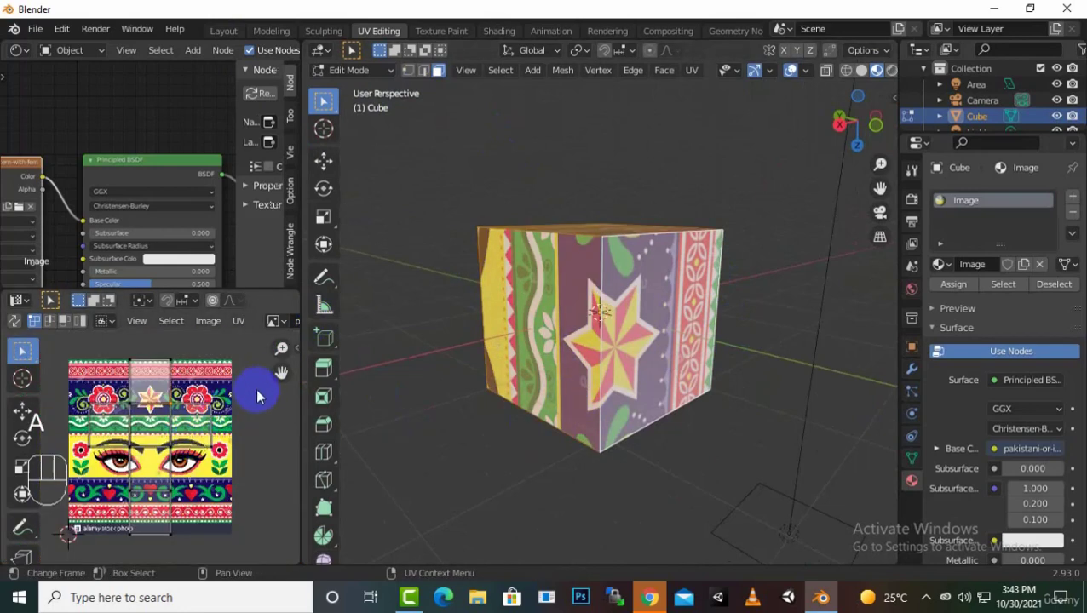
pyautogui.moveTo(281, 372); pyautogui.dragTo(73, 364, button='middle')
pyautogui.scroll(1, 157, 431)
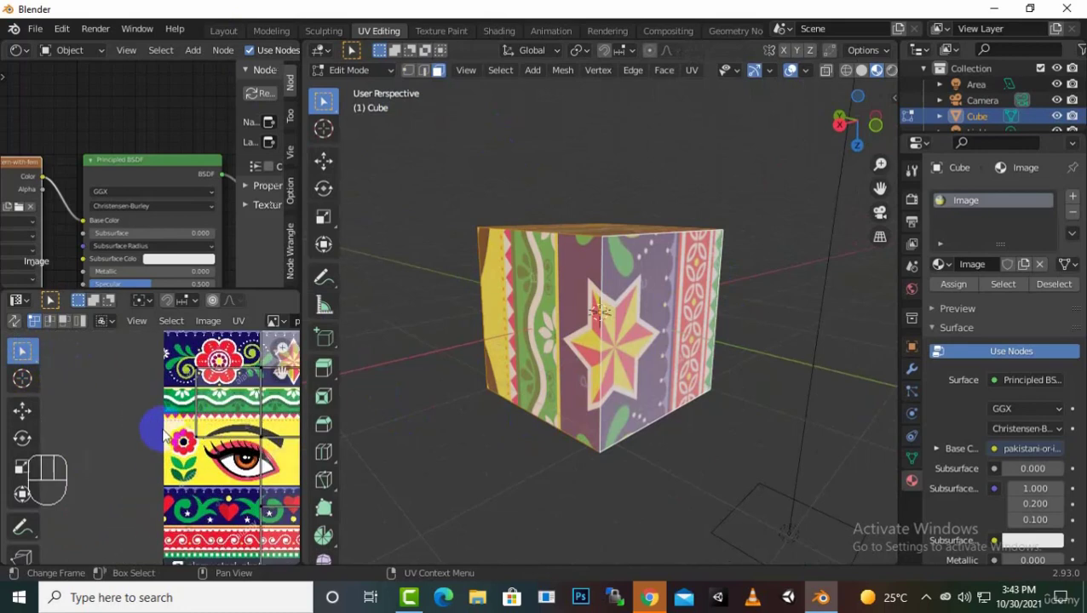
pyautogui.scroll(-1, 113, 423)
pyautogui.scroll(-1, 113, 423)
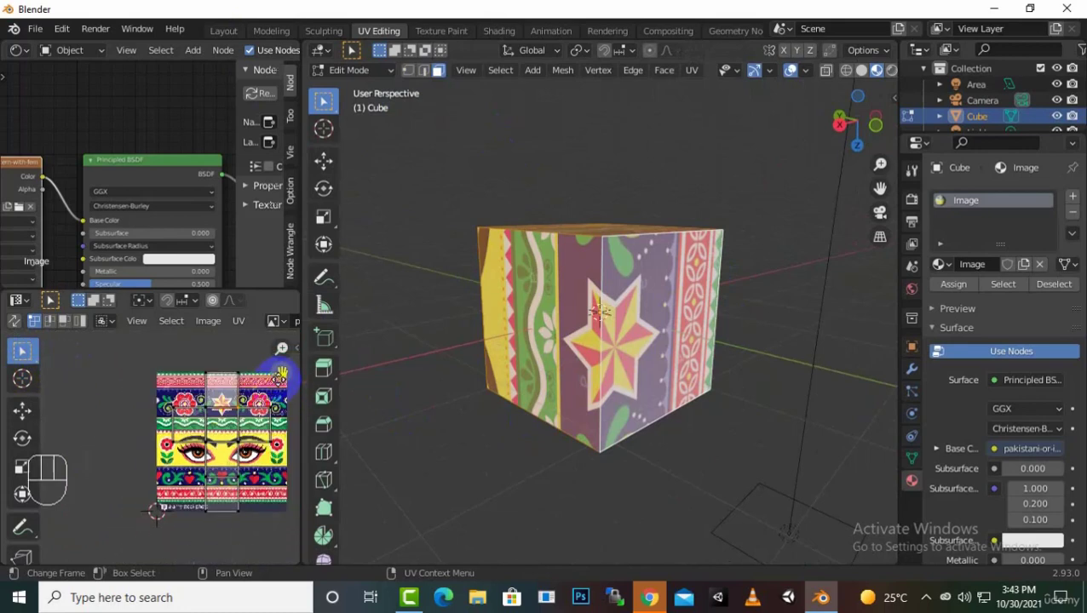
pyautogui.moveTo(281, 372); pyautogui.dragTo(224, 360)
pyautogui.scroll(2, 162, 426)
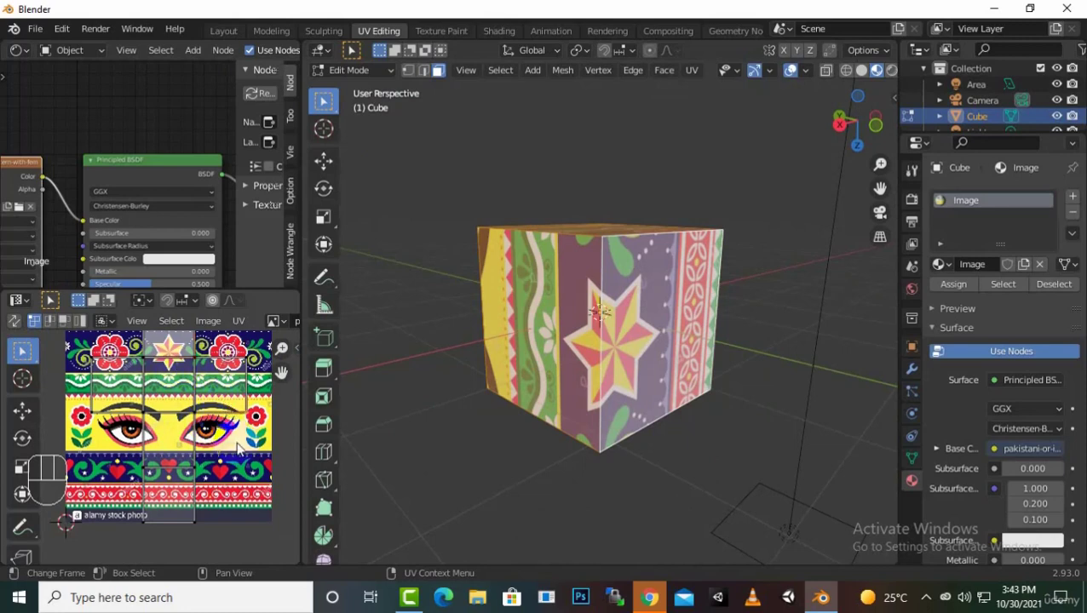
pyautogui.press('l')
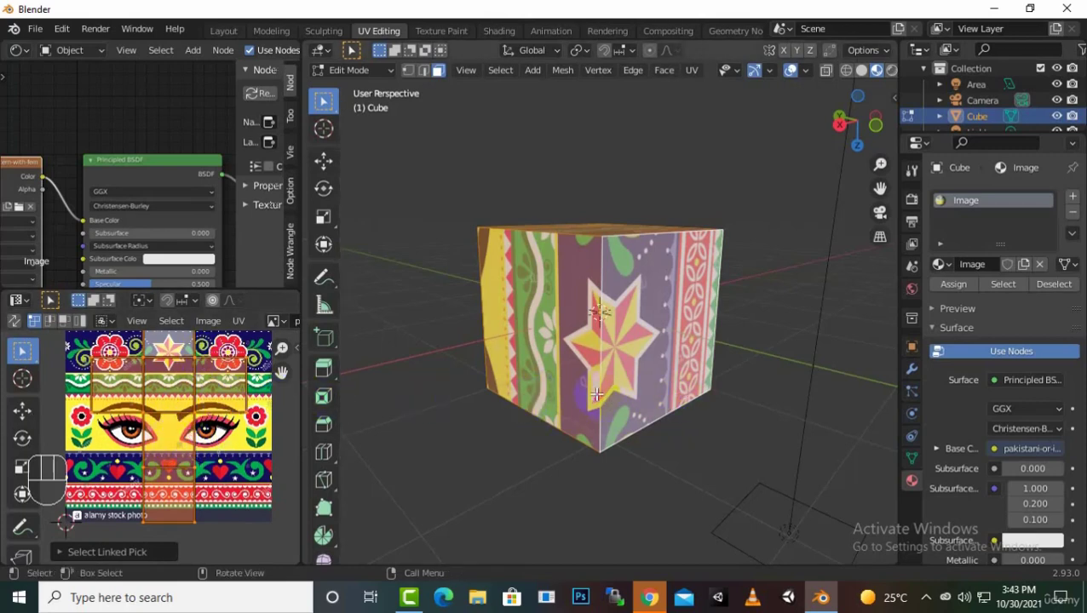
# Step: Switch to edge selection and select all the edges around the cube
pyautogui.scroll(4, 596, 394)
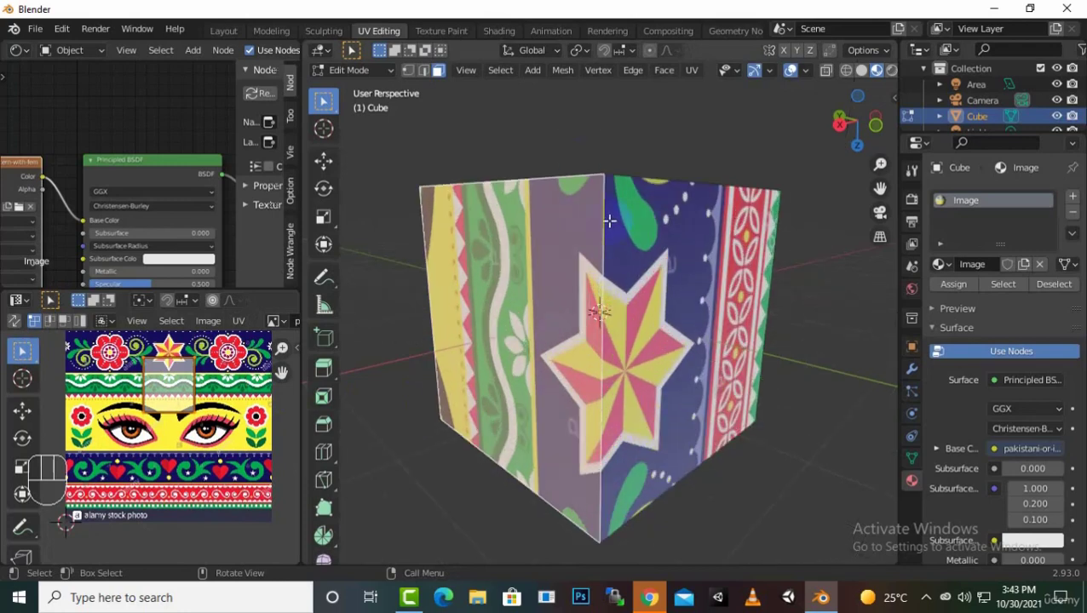
pyautogui.click(436, 71)
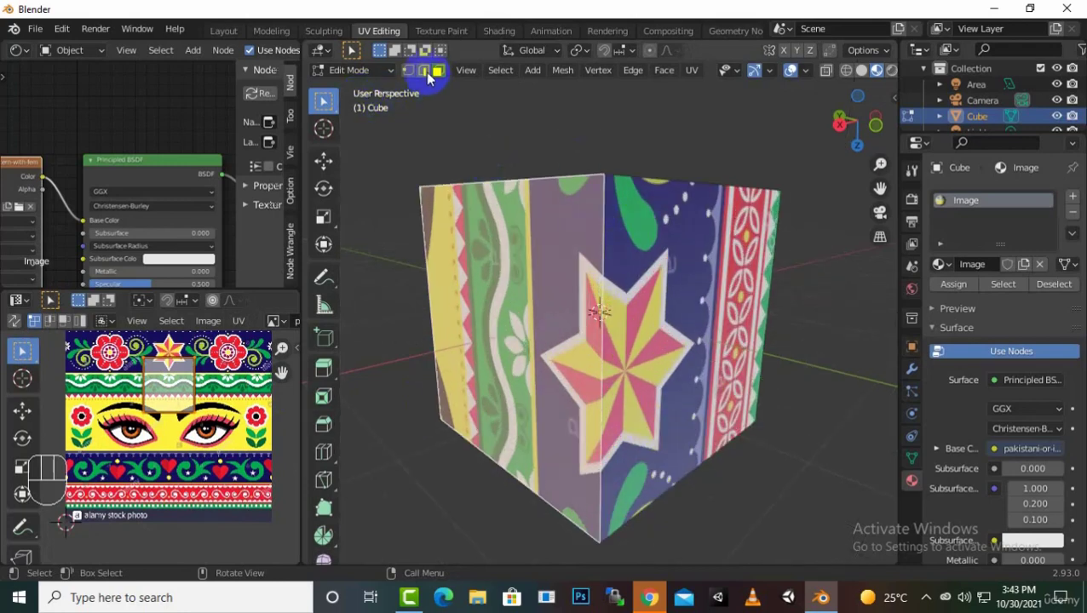
pyautogui.click(422, 72)
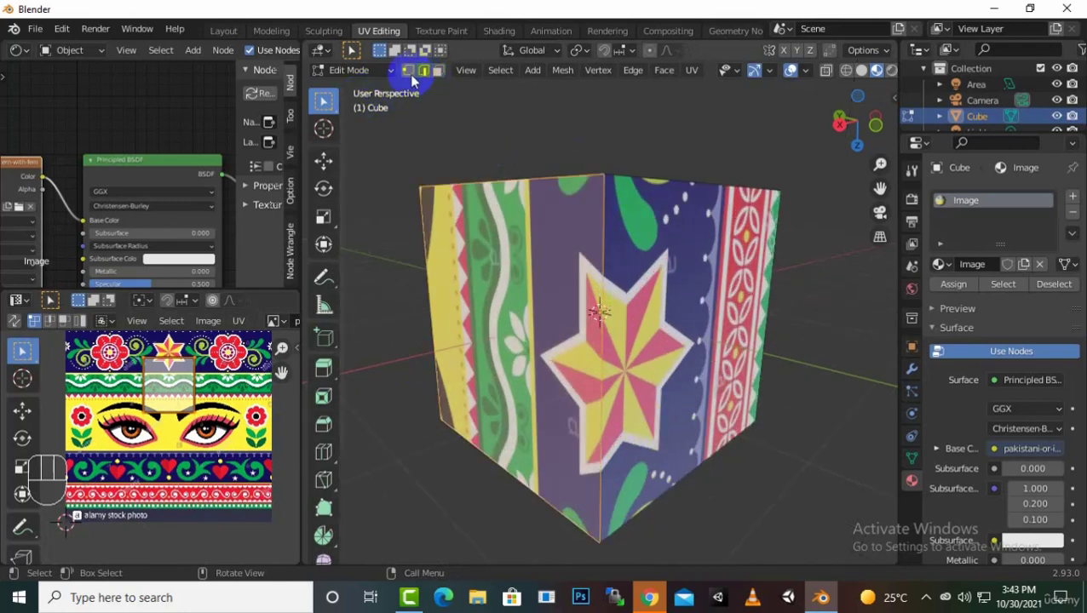
pyautogui.keyDown('alt'); pyautogui.click(603, 211); pyautogui.keyUp('alt')
pyautogui.scroll(-3, 603, 213)
pyautogui.moveTo(603, 213); pyautogui.dragTo(575, 349, button='middle')
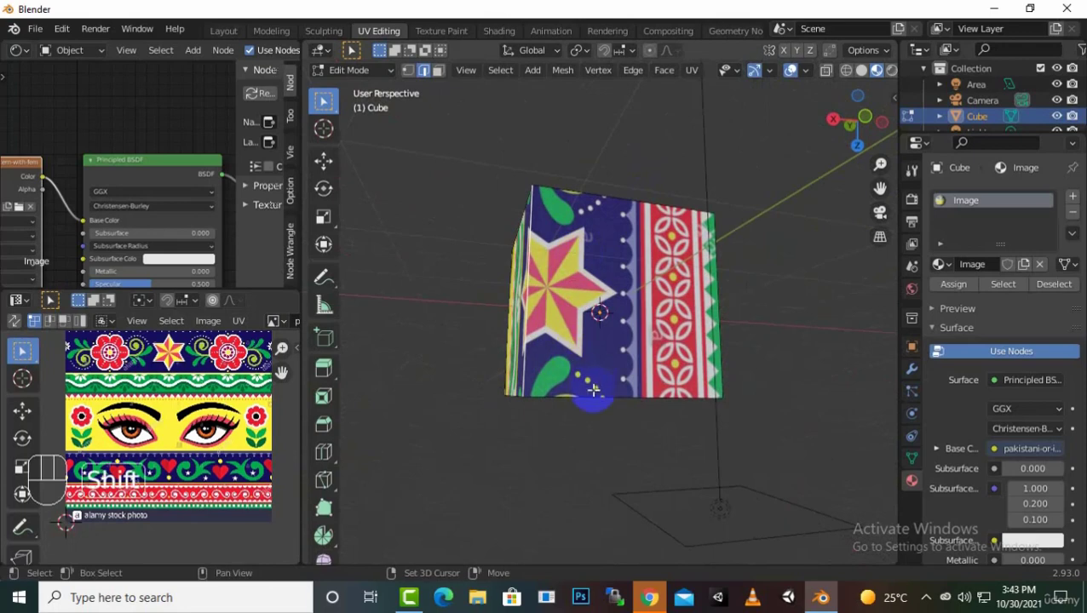
pyautogui.moveTo(716, 436); pyautogui.dragTo(618, 413, button='middle')
pyautogui.moveTo(622, 353); pyautogui.dragTo(567, 260, button='middle')
pyautogui.moveTo(712, 313); pyautogui.dragTo(698, 366, button='middle')
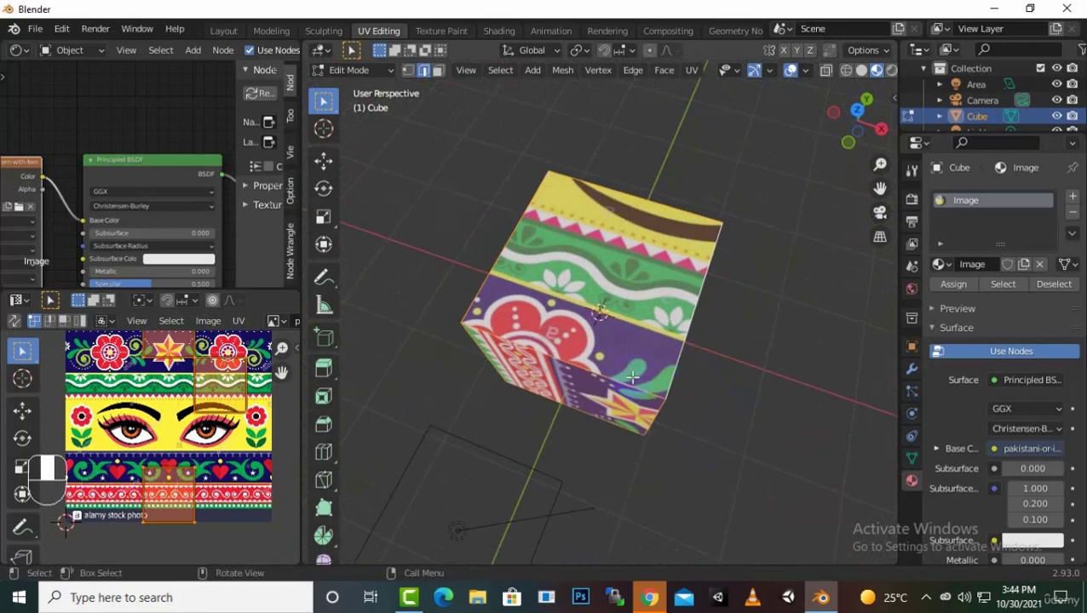
pyautogui.moveTo(632, 377); pyautogui.dragTo(707, 324, button='middle')
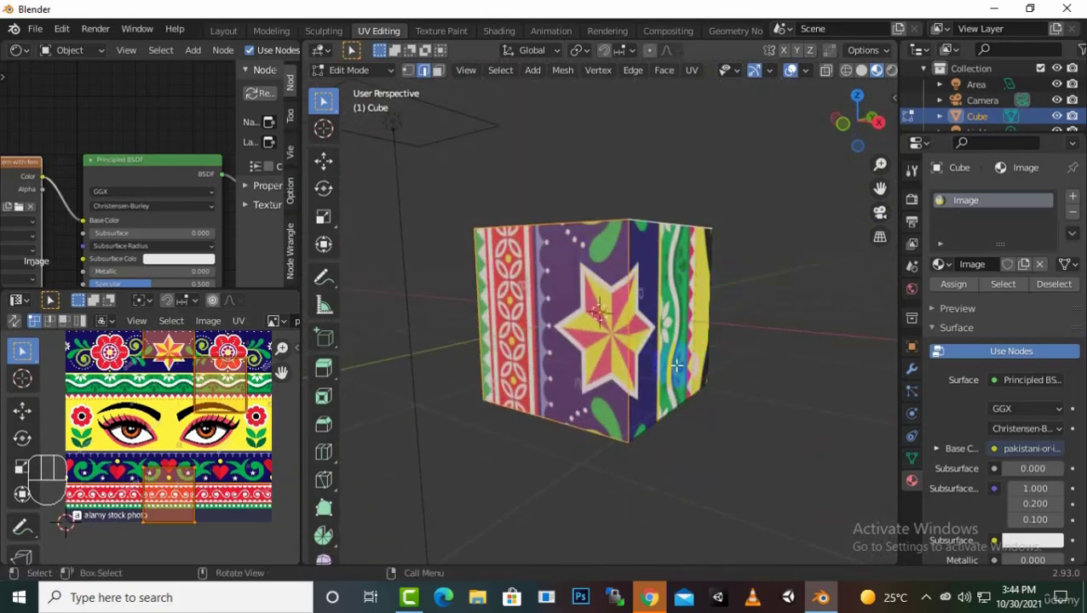
pyautogui.moveTo(676, 366); pyautogui.dragTo(643, 413, button='middle')
pyautogui.moveTo(730, 434); pyautogui.dragTo(492, 487, button='middle')
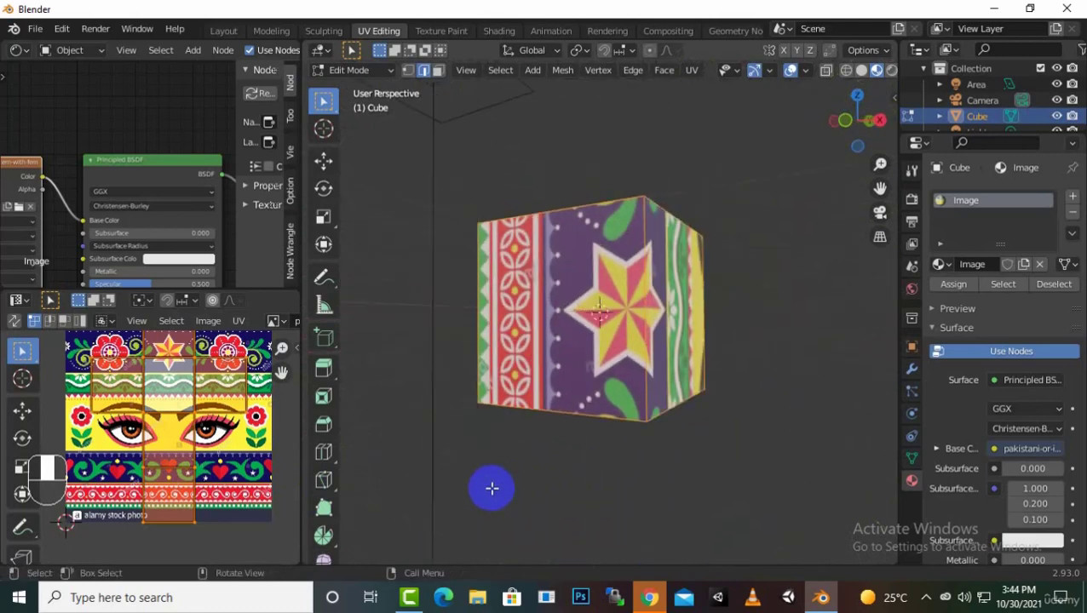
# Step: Mark the selected cube edges as seams and check them from another side
pyautogui.hotkey('ctrl', 'e')
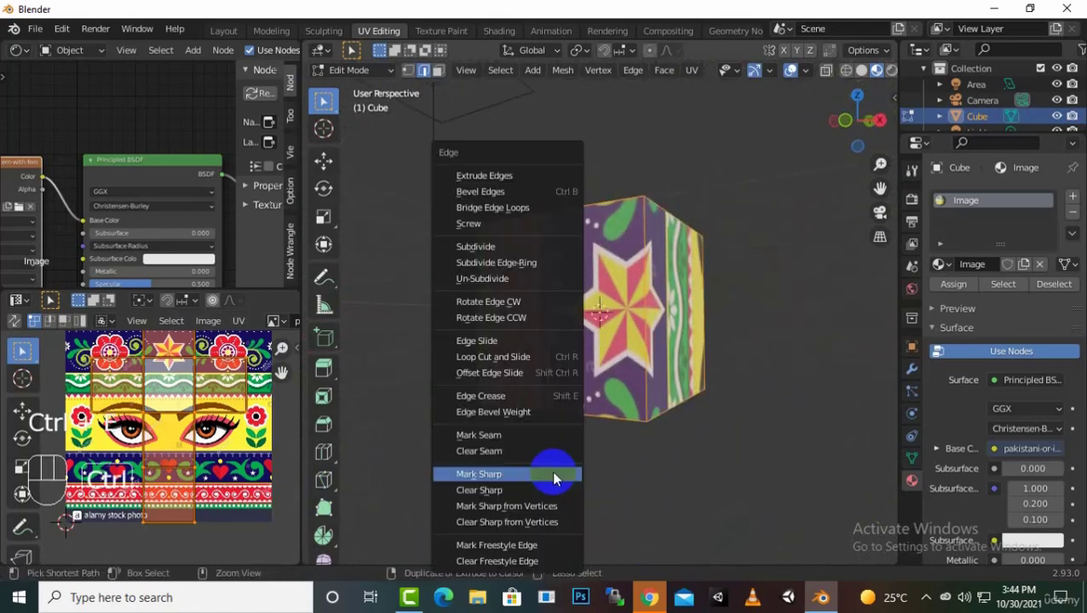
pyautogui.click(522, 435)
pyautogui.moveTo(556, 438); pyautogui.dragTo(635, 469, button='middle')
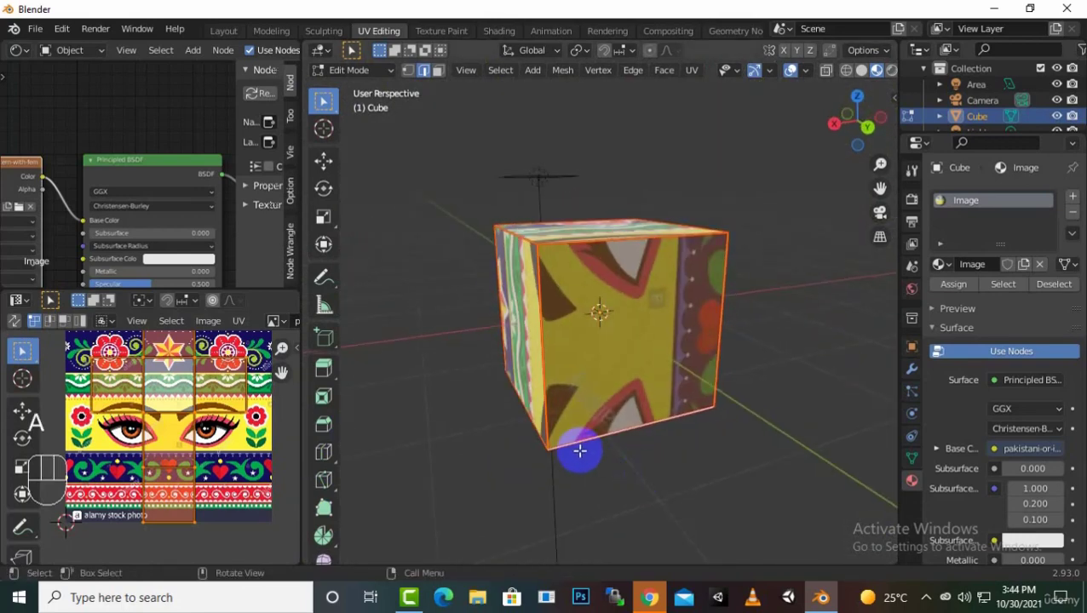
# Step: Unwrap the cube along its marked seams and inspect the resulting UV faces over the pattern image
pyautogui.press('u')
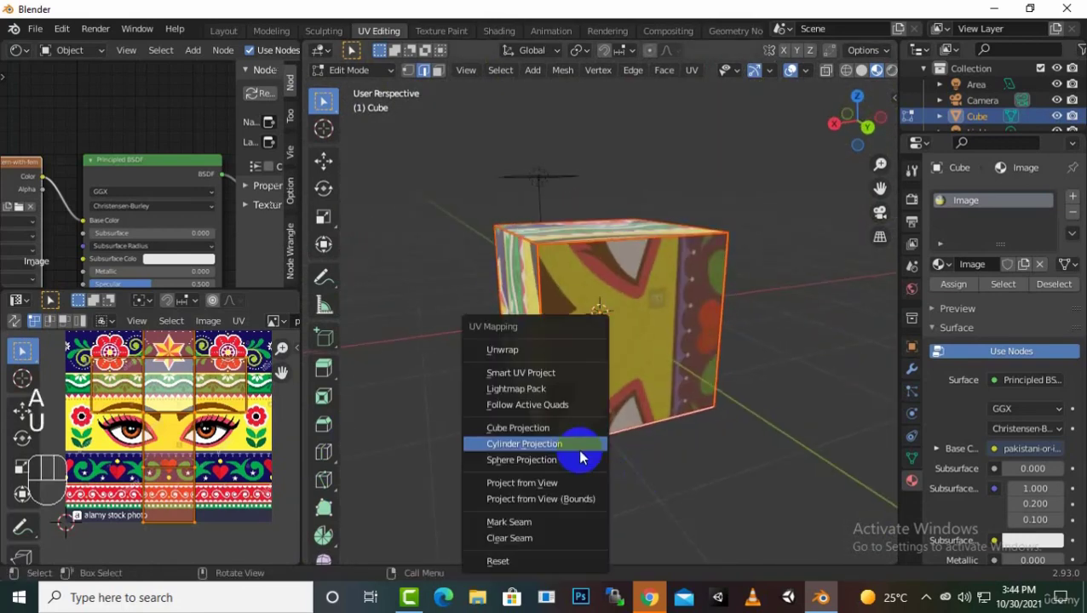
pyautogui.click(557, 356)
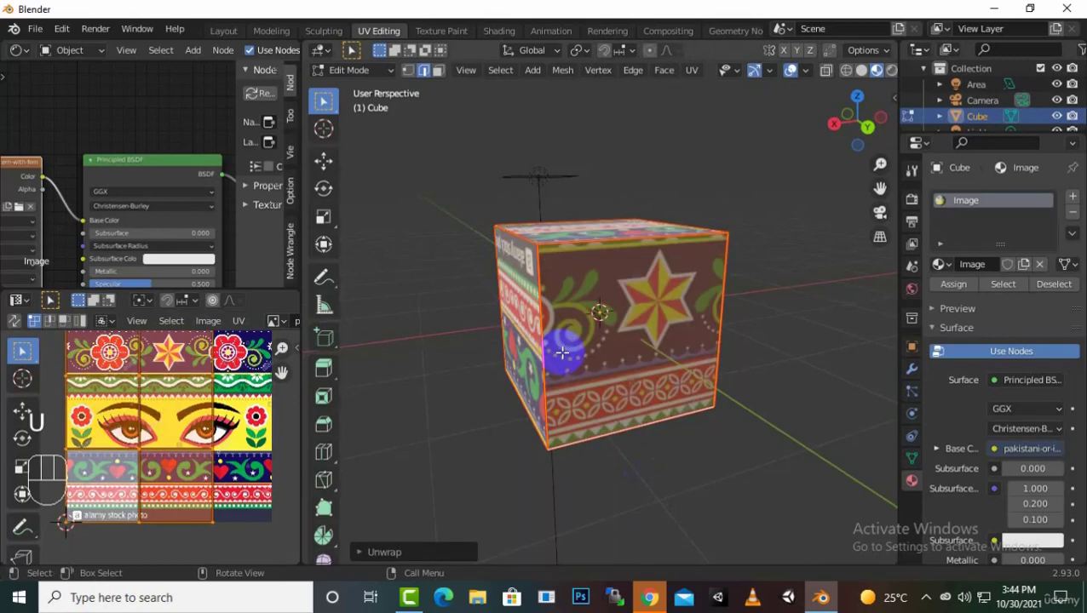
pyautogui.scroll(-3, 215, 443)
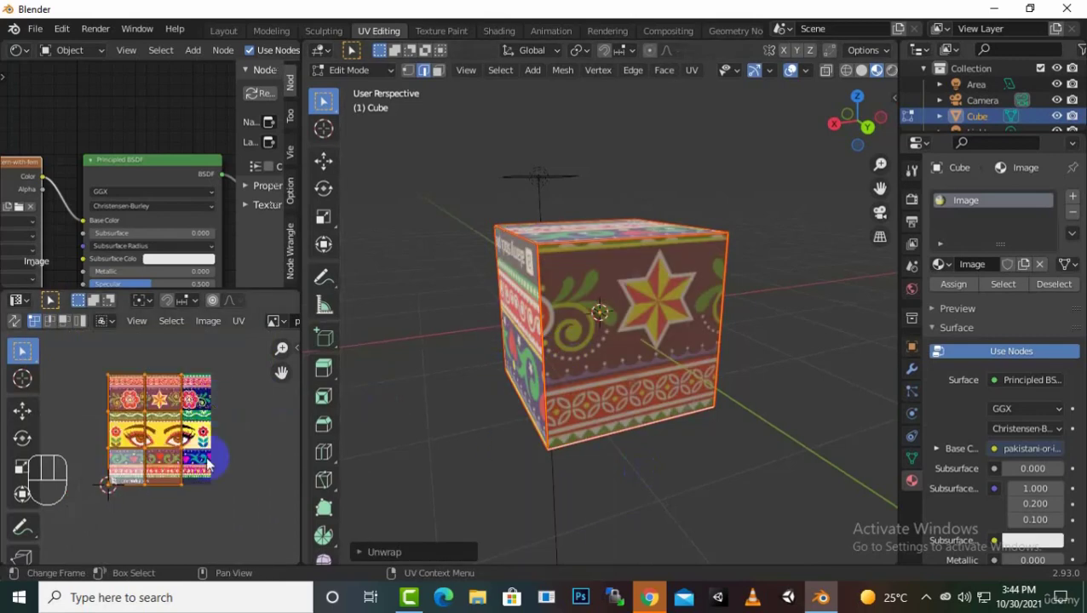
pyautogui.scroll(5, 194, 433)
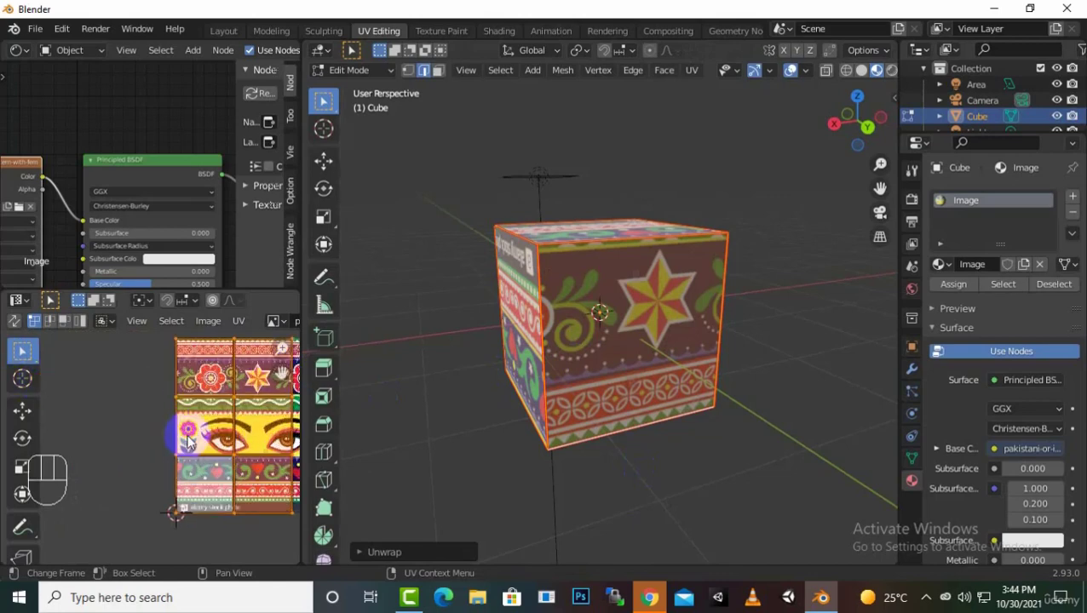
pyautogui.scroll(-2, 176, 511)
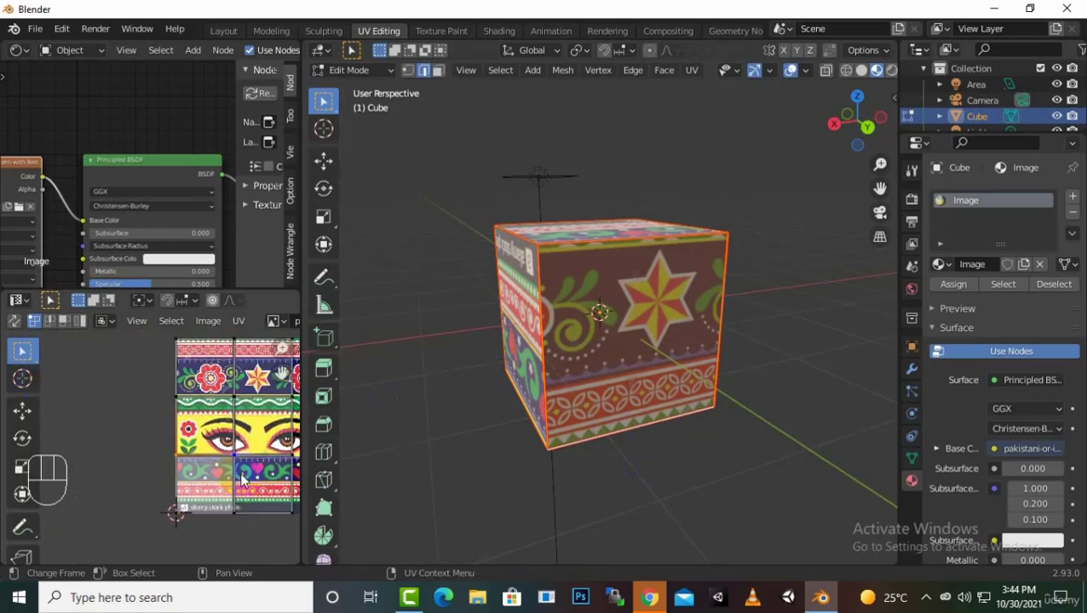
pyautogui.scroll(2, 204, 458)
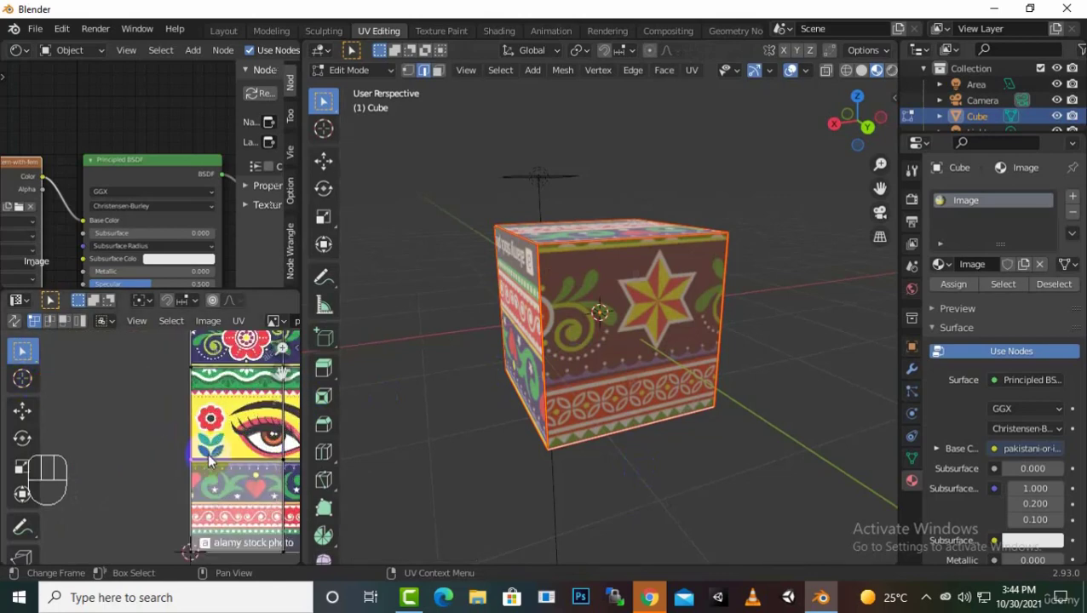
pyautogui.scroll(-1, 218, 453)
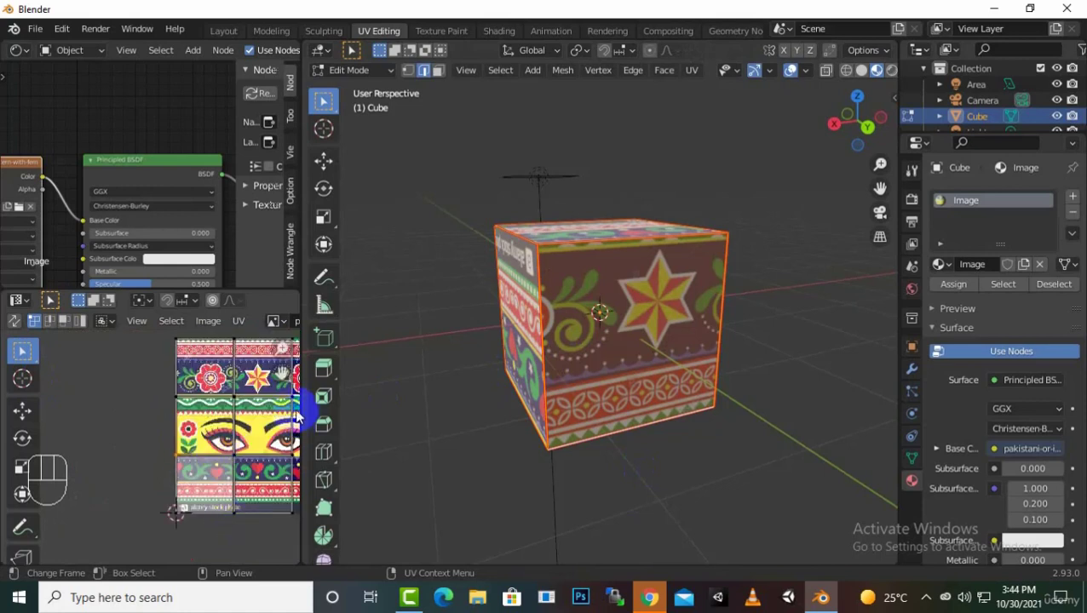
pyautogui.scroll(-2, 294, 416)
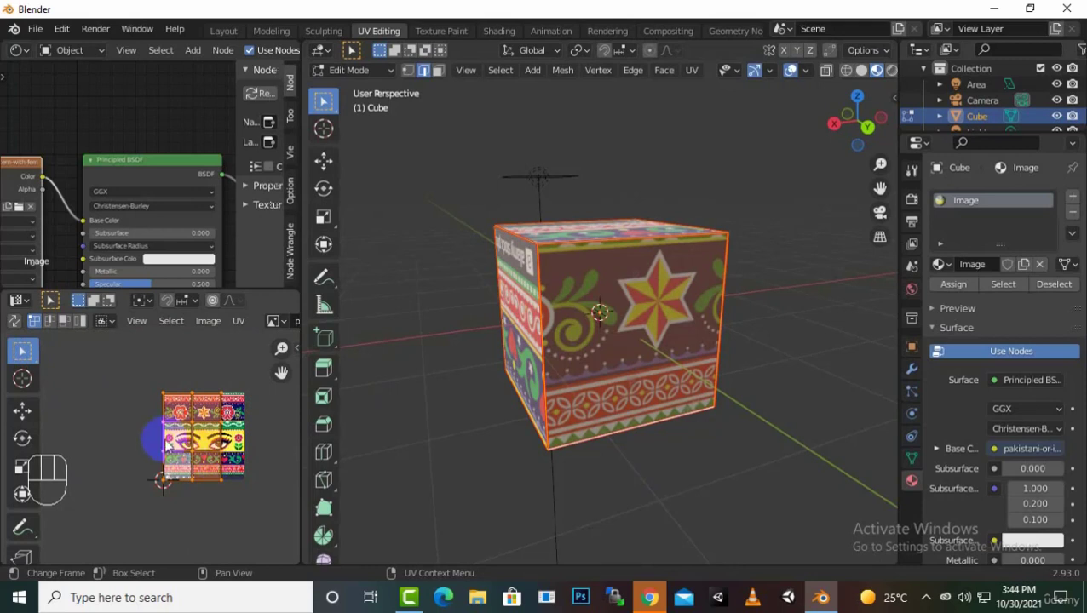
pyautogui.moveTo(267, 367); pyautogui.dragTo(250, 363, button='middle')
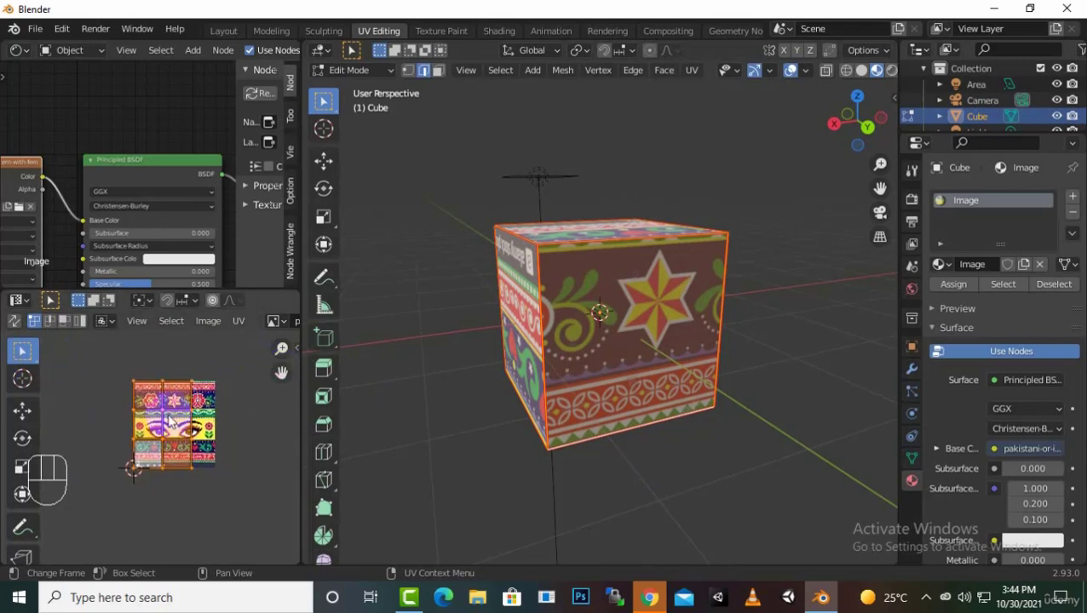
pyautogui.scroll(3, 170, 417)
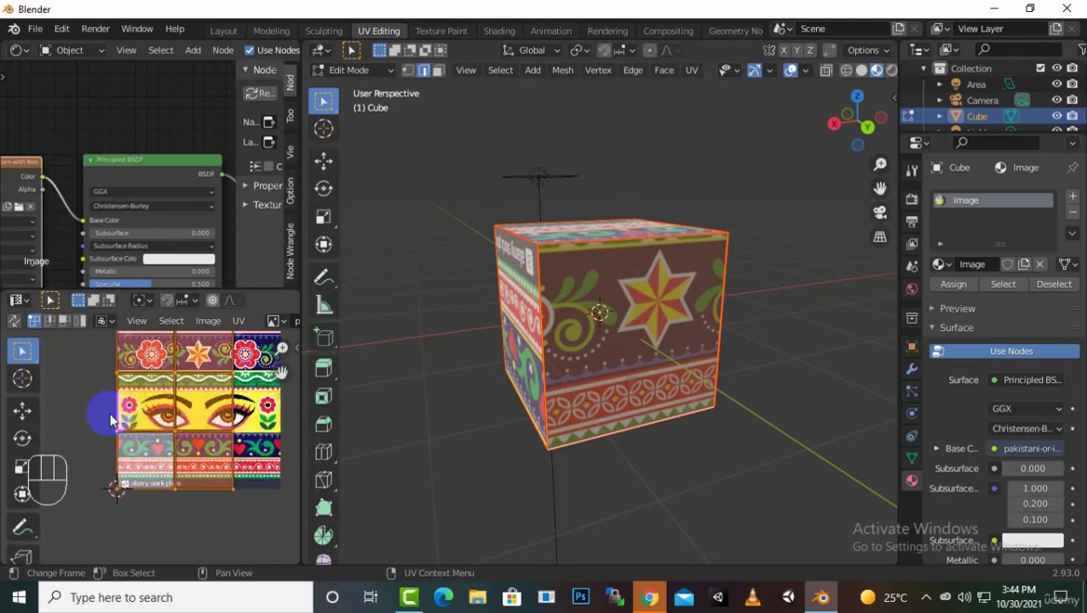
# Step: Move all the UV faces straight down until they lie clear below the pattern image
pyautogui.click(22, 412)
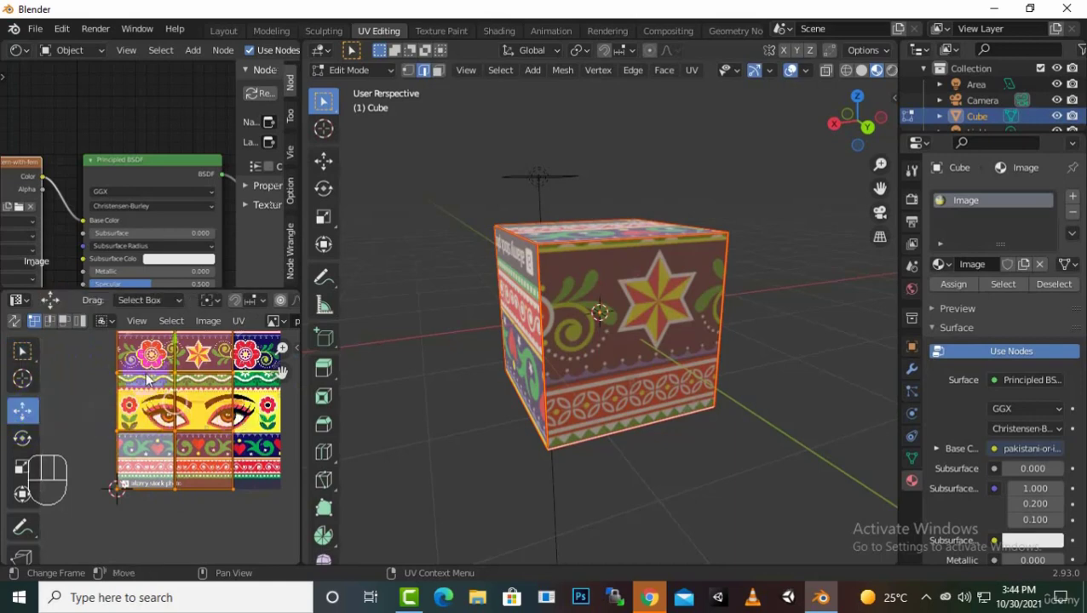
pyautogui.moveTo(175, 354); pyautogui.dragTo(182, 504)
pyautogui.scroll(-3, 255, 417)
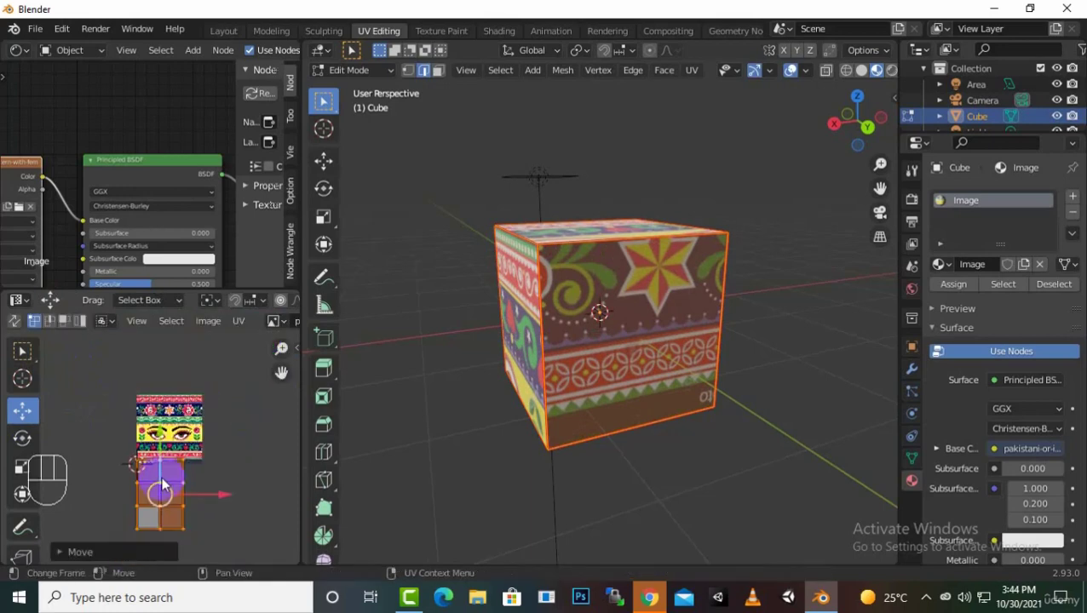
pyautogui.moveTo(157, 449); pyautogui.dragTo(181, 473)
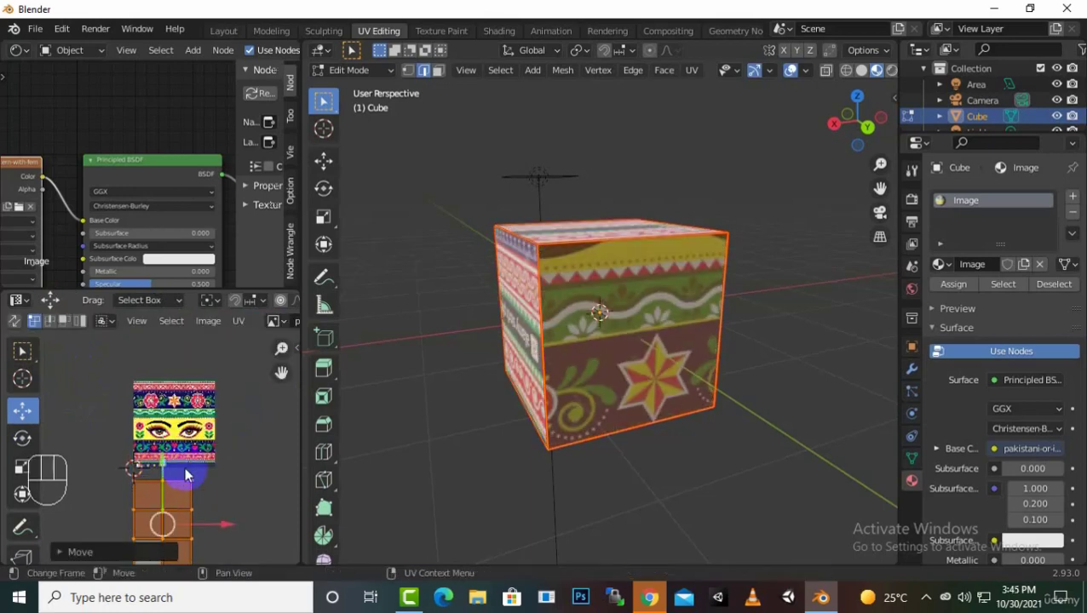
# Step: Select only the upper-right UV face of the group and move it onto the middle of the pattern image
pyautogui.click(241, 506)
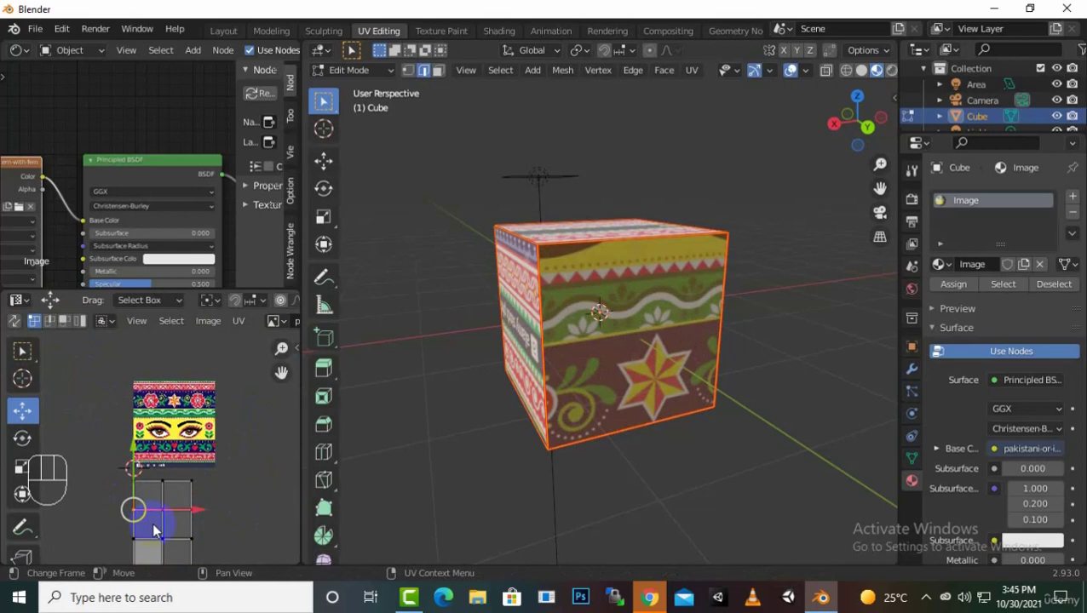
pyautogui.press('l')
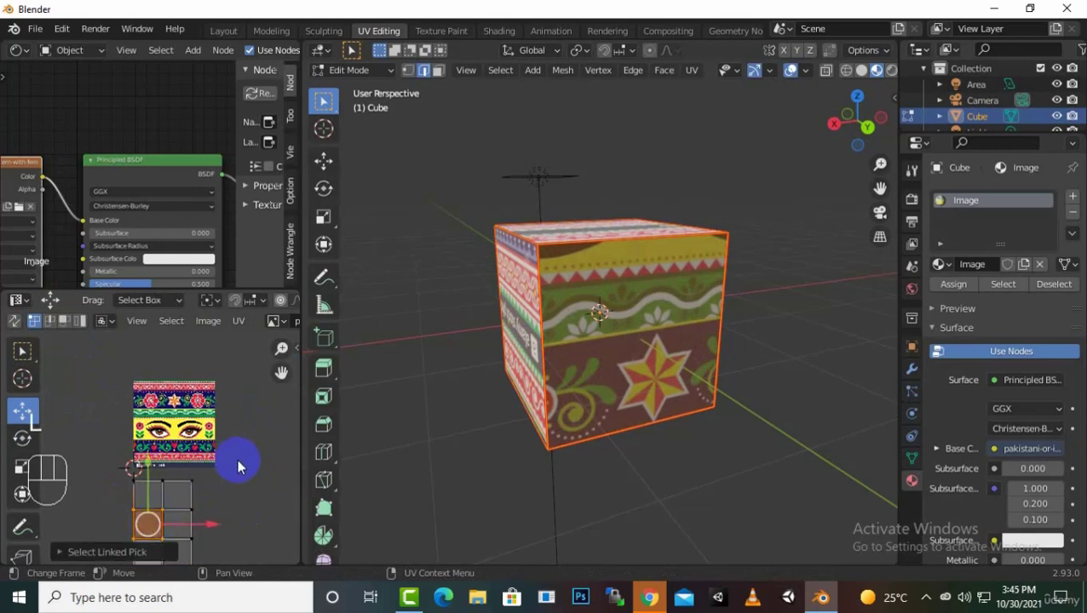
pyautogui.moveTo(243, 461); pyautogui.dragTo(189, 506)
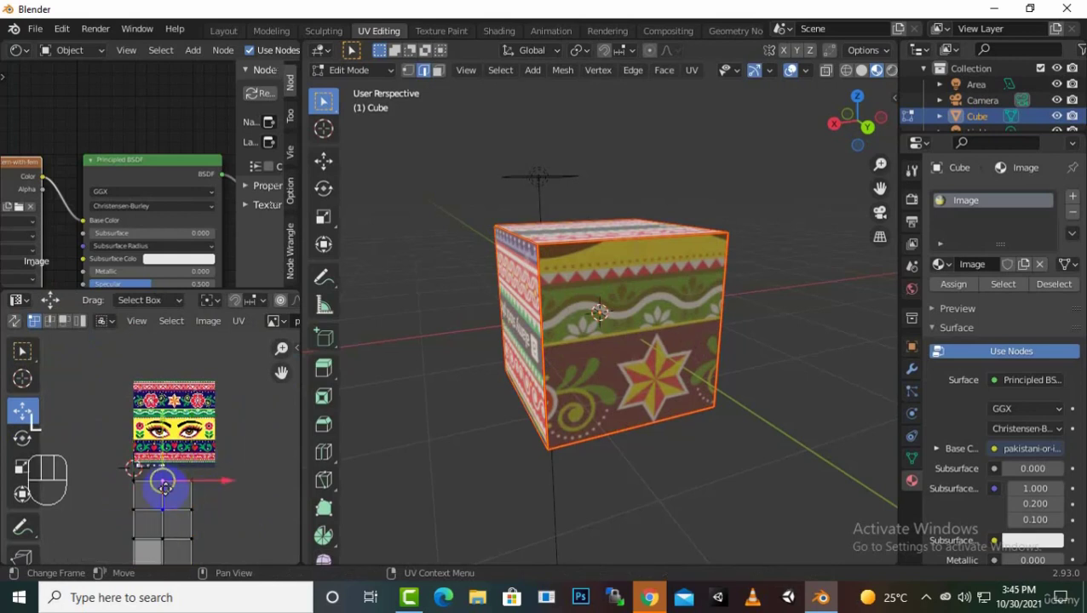
pyautogui.press('l')
pyautogui.moveTo(174, 452); pyautogui.dragTo(183, 363)
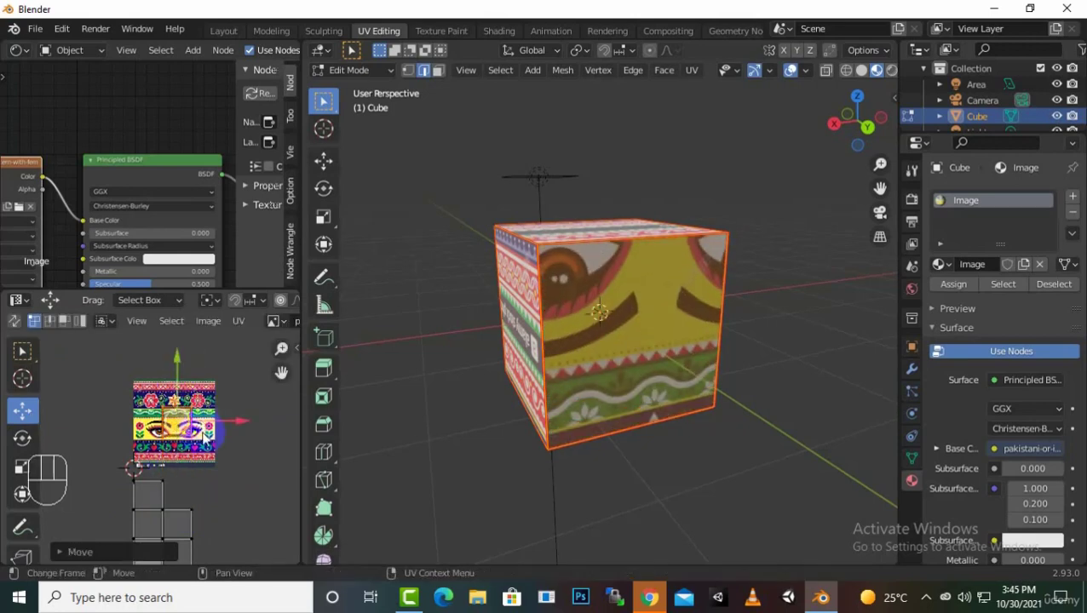
# Step: Scale up the UV face on the image until it covers nearly the whole pattern
pyautogui.scroll(2, 207, 443)
pyautogui.press('s')
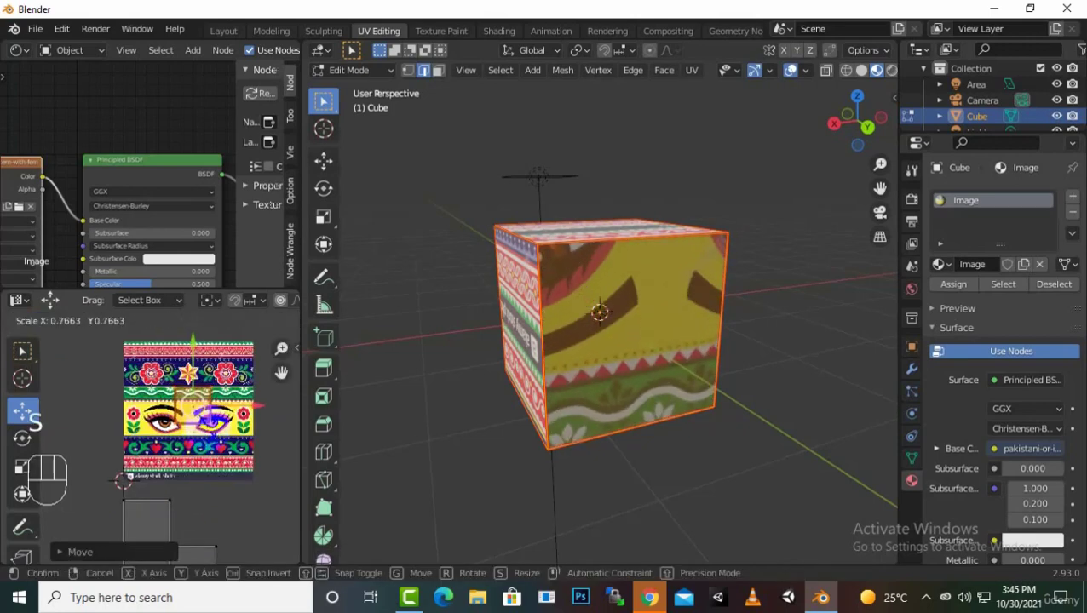
pyautogui.click(219, 489)
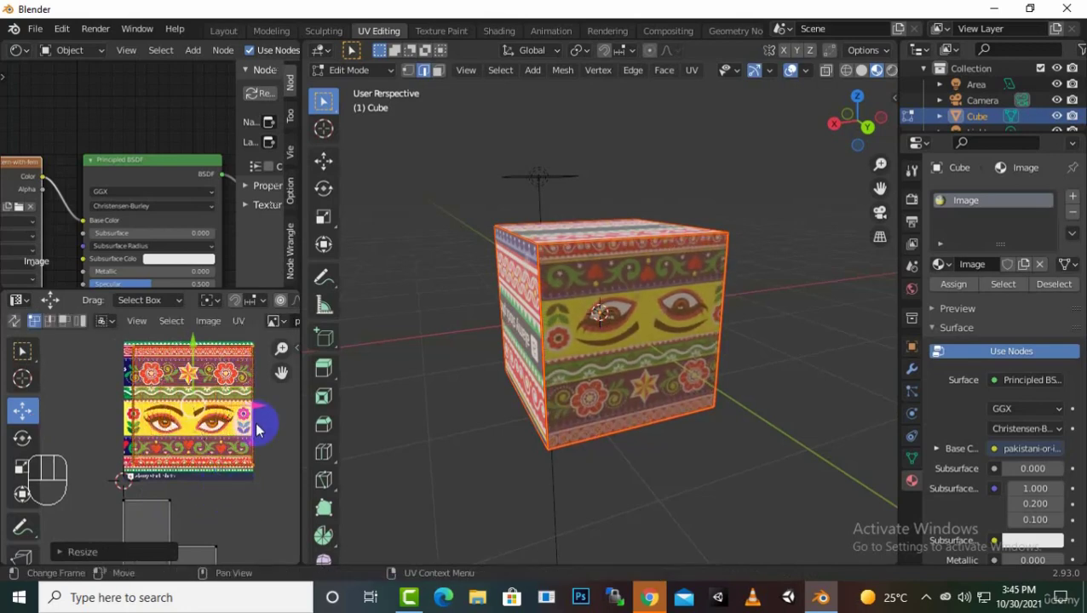
# Step: Shift the enlarged UV face slightly left to center it on the image and rotate it half a turn so the eyes are upright
pyautogui.press('g')
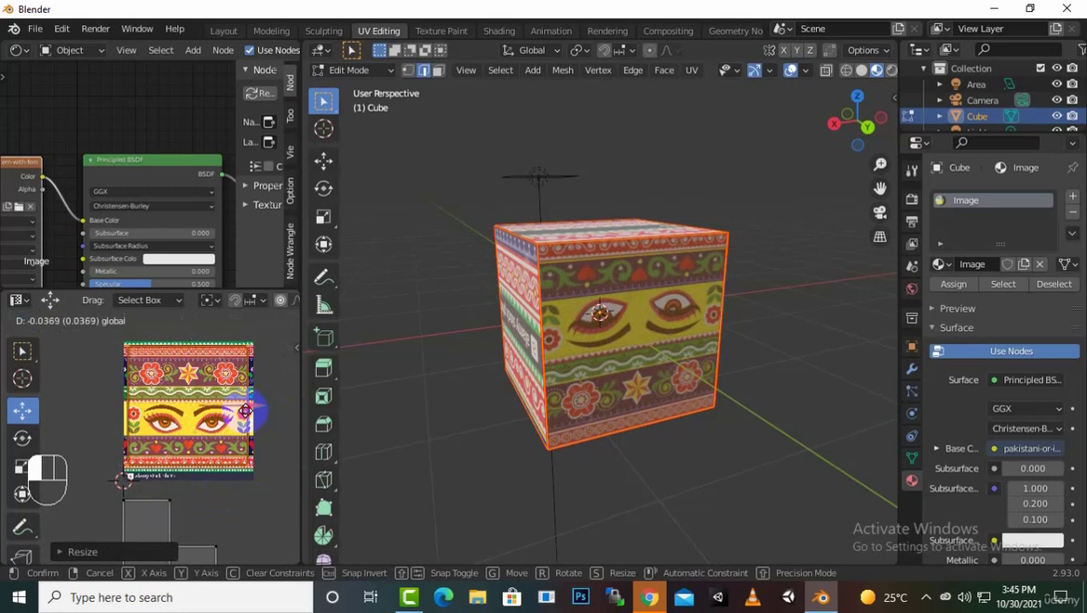
pyautogui.click(254, 412)
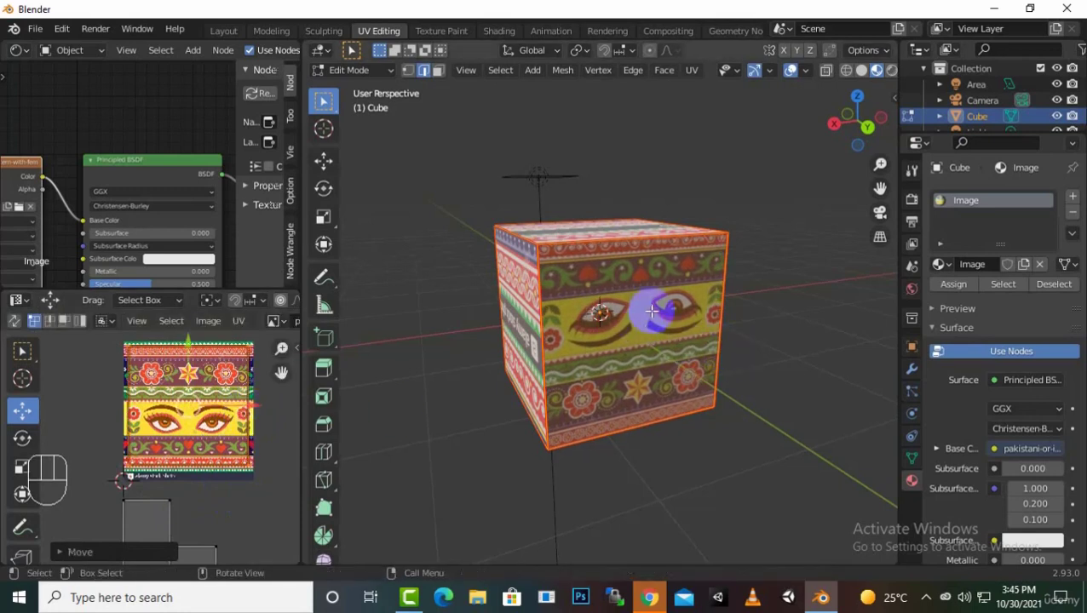
pyautogui.click(22, 438)
pyautogui.moveTo(220, 345); pyautogui.dragTo(73, 371)
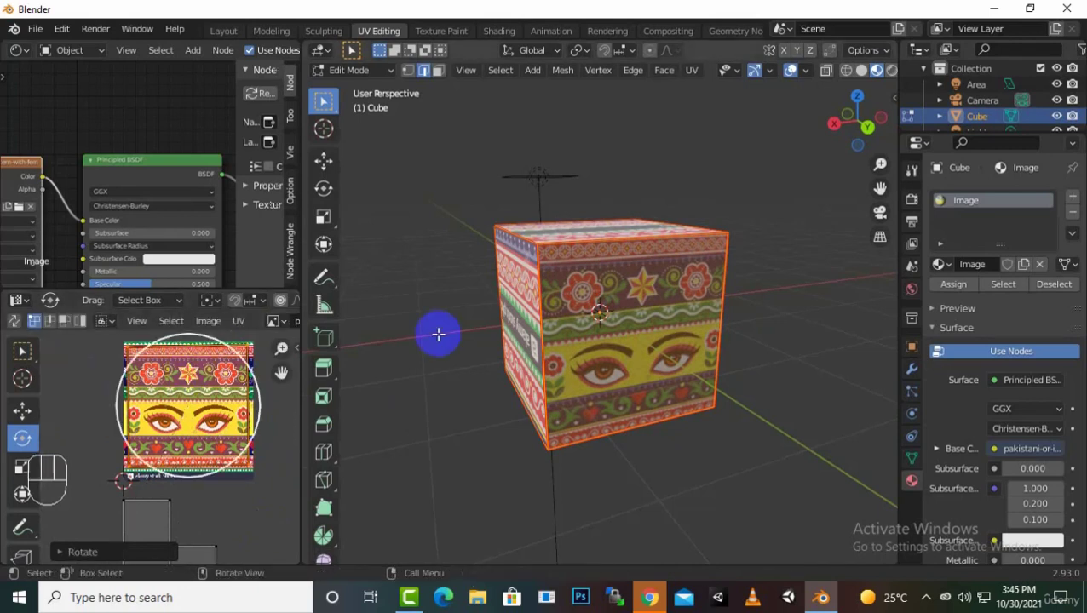
# Step: Select the top UV face remaining below the image, move it onto the pattern, and view the matching cube face
pyautogui.scroll(-2, 177, 481)
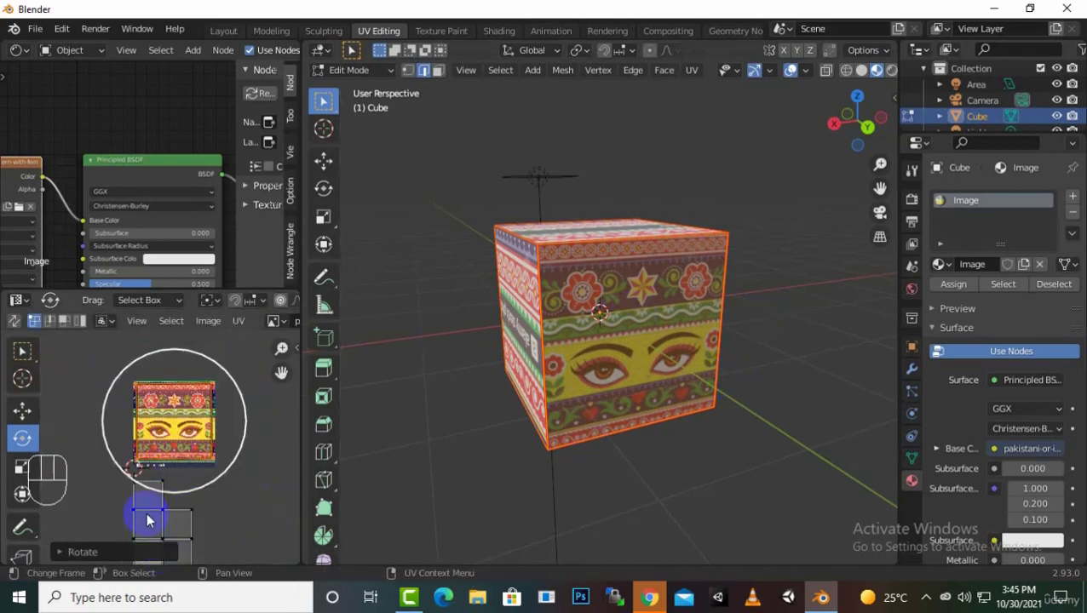
pyautogui.click(137, 491)
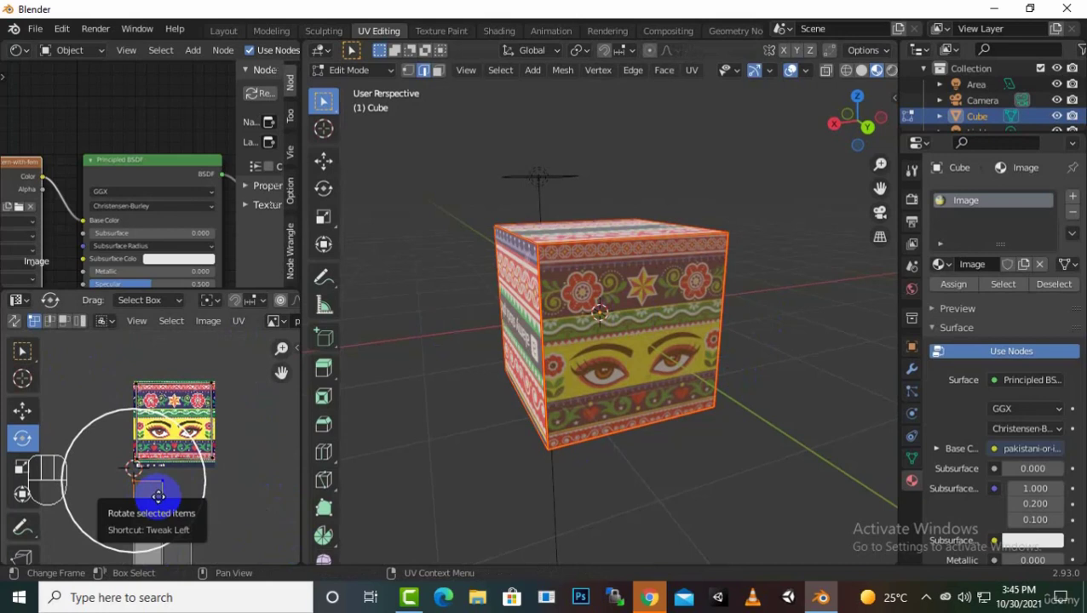
pyautogui.doubleClick(157, 496)
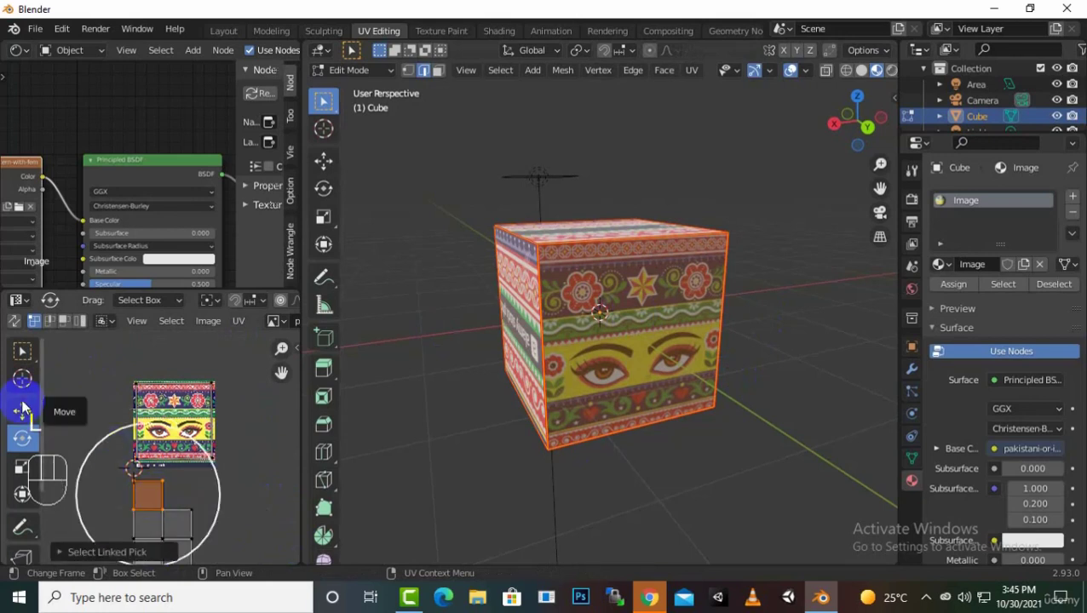
pyautogui.press('g')
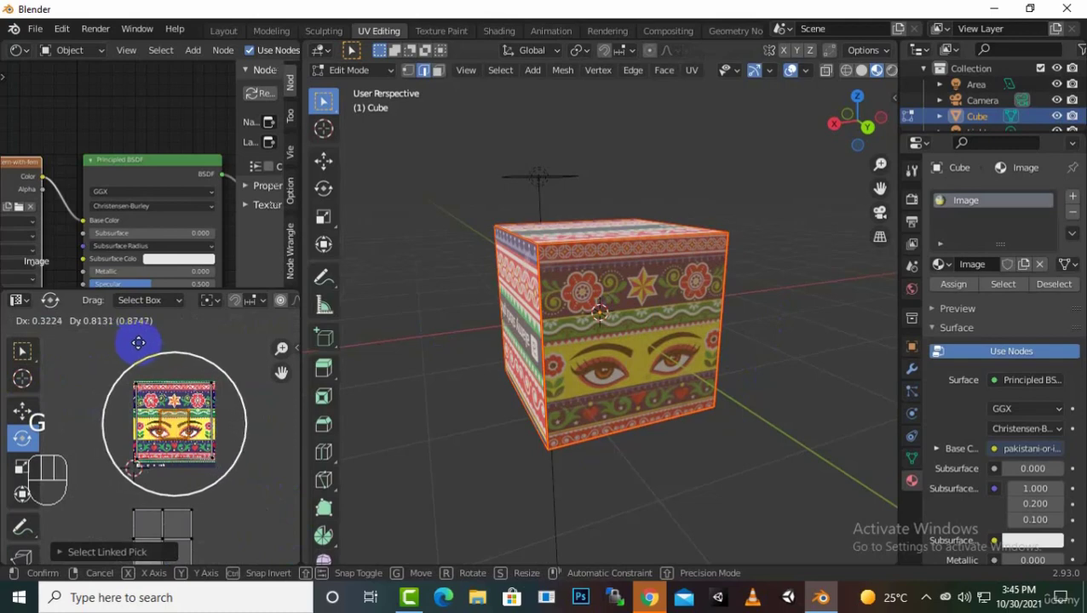
pyautogui.click(138, 342)
pyautogui.moveTo(590, 454); pyautogui.dragTo(680, 422, button='middle')
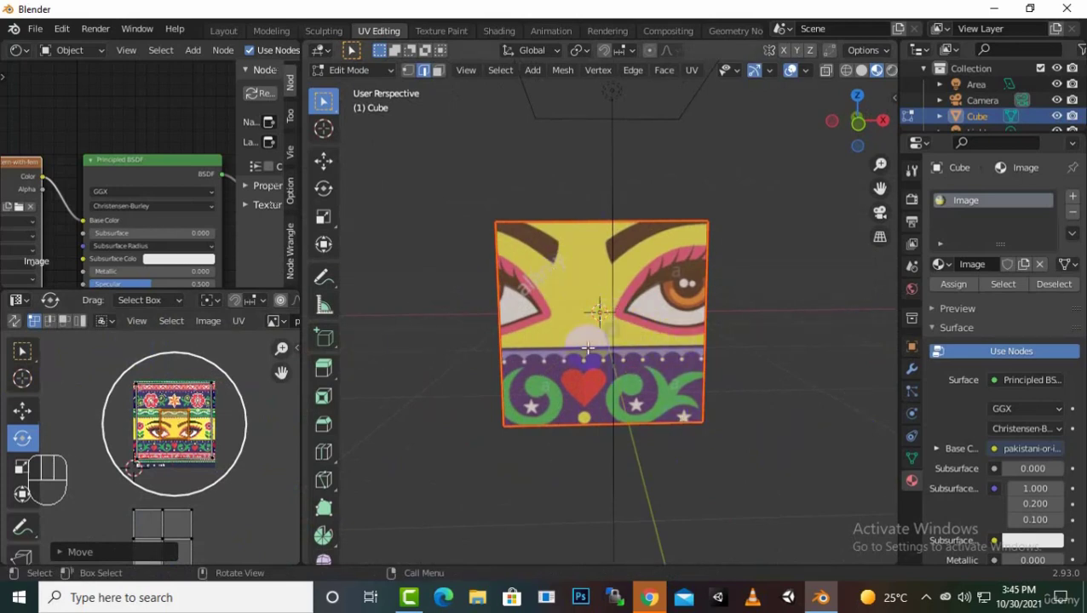
pyautogui.click(282, 375)
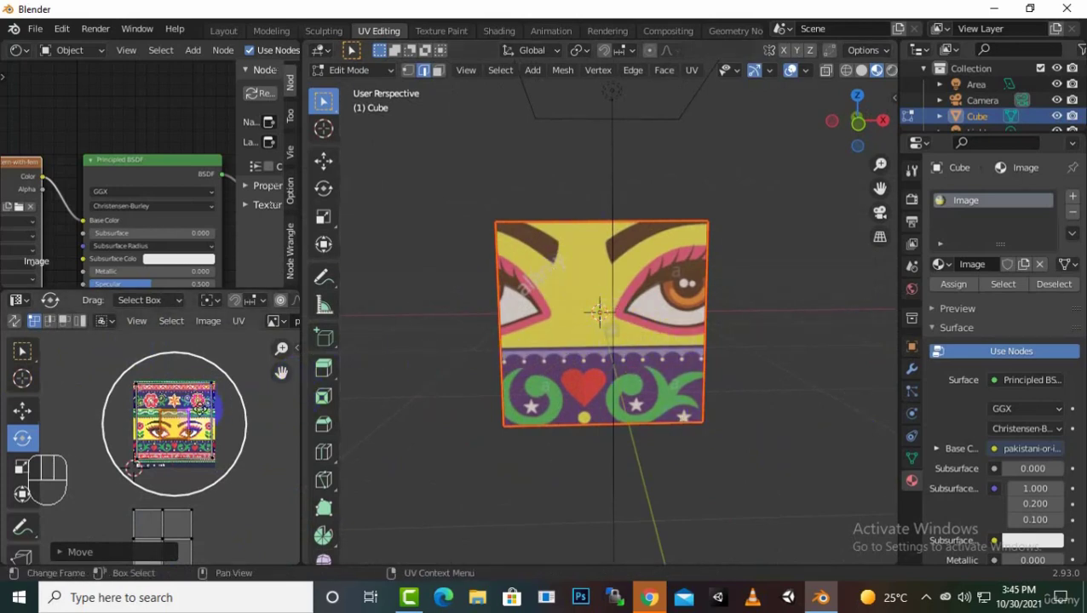
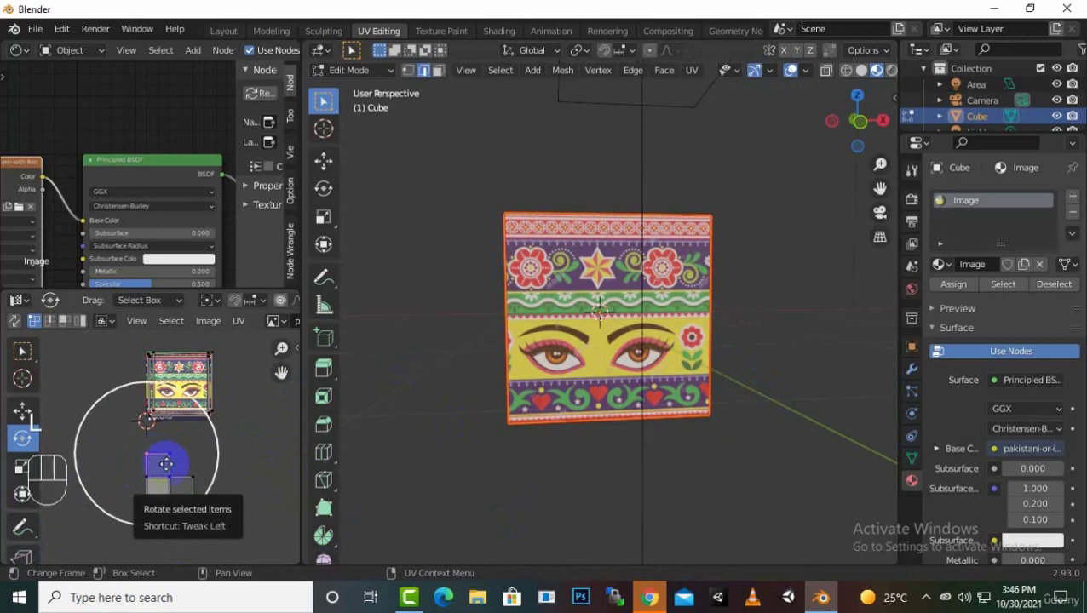
# Step: Move the single UV face above the remaining pair onto the image and scale it up to cover the pattern
pyautogui.press('l')
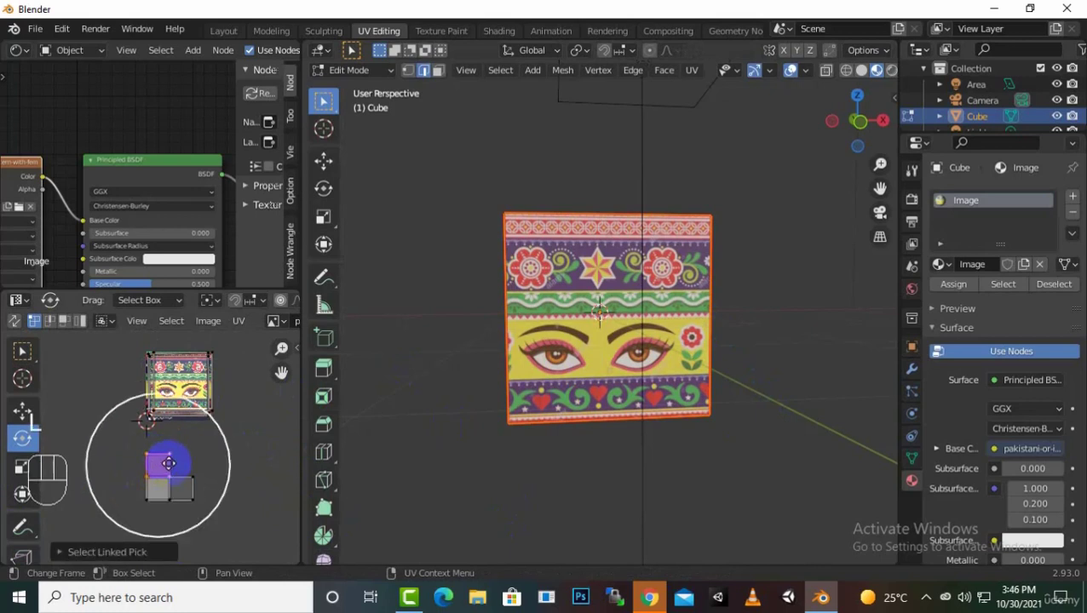
pyautogui.press('g')
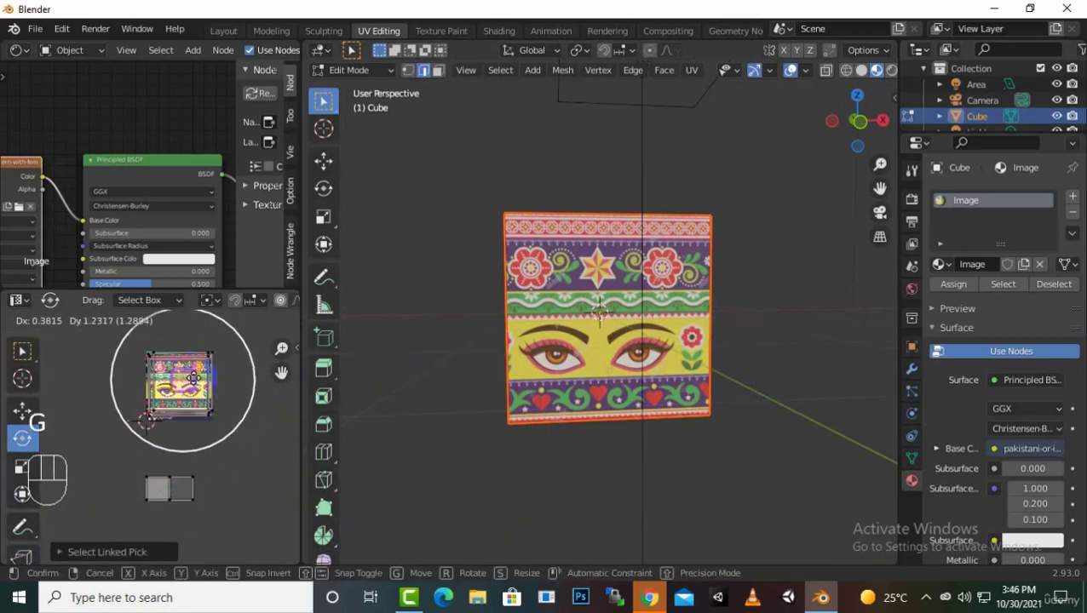
pyautogui.click(194, 378)
pyautogui.moveTo(495, 449); pyautogui.dragTo(281, 363, button='middle')
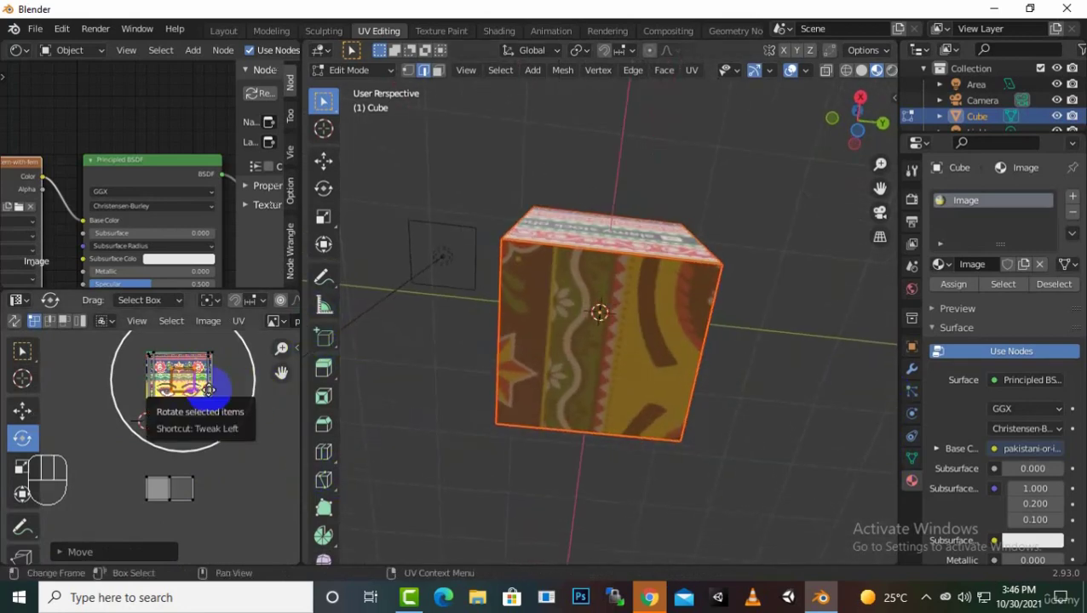
pyautogui.press('s')
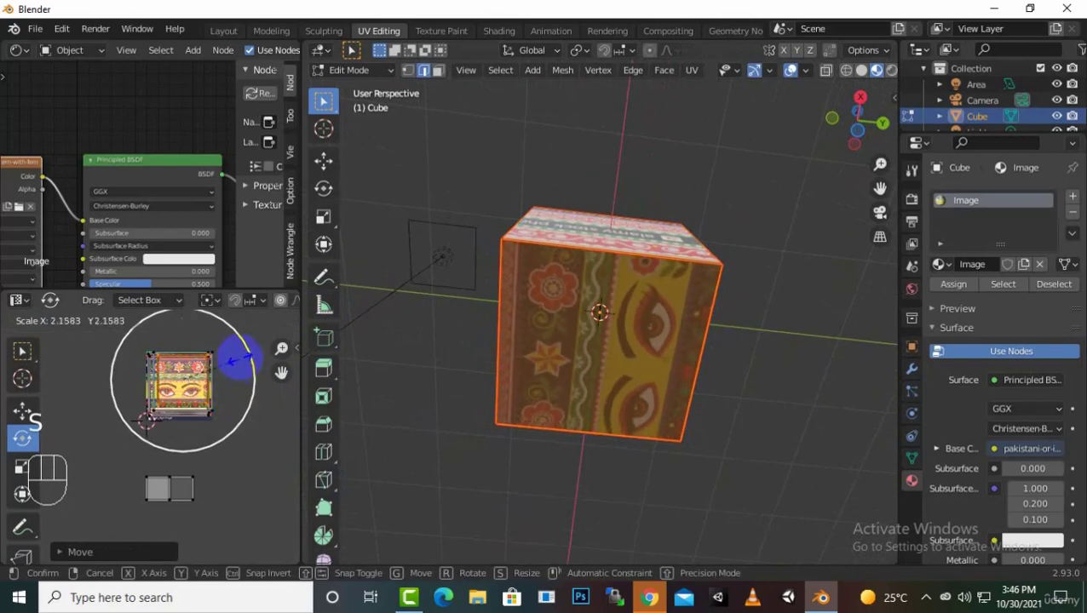
pyautogui.click(235, 344)
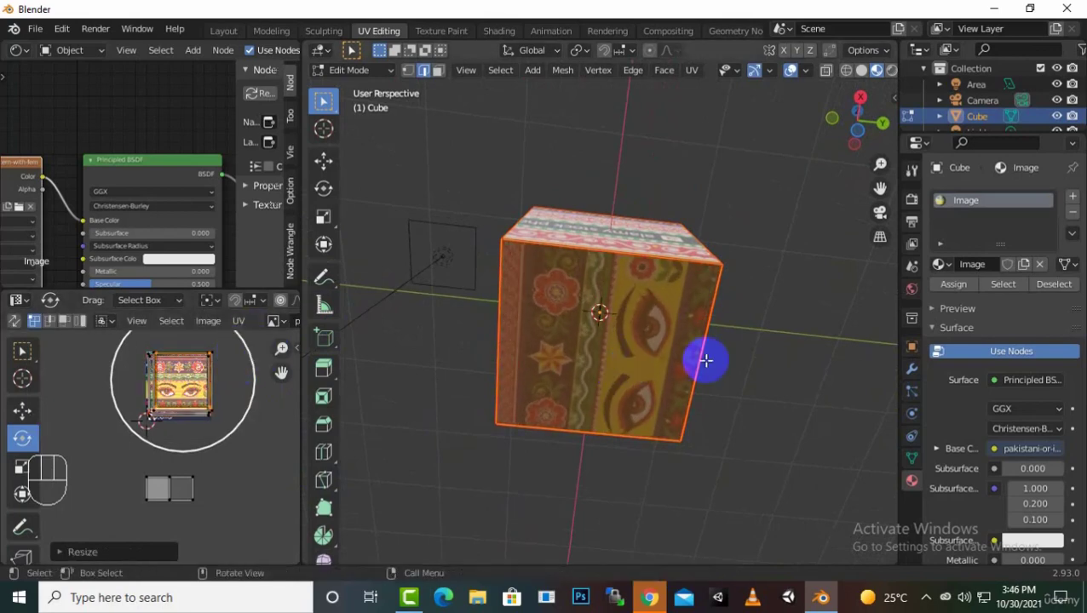
# Step: Select the two remaining UV faces below the image and scale them up together to about three times their size
pyautogui.moveTo(705, 360); pyautogui.dragTo(596, 445, button='middle')
pyautogui.moveTo(194, 521); pyautogui.dragTo(103, 461)
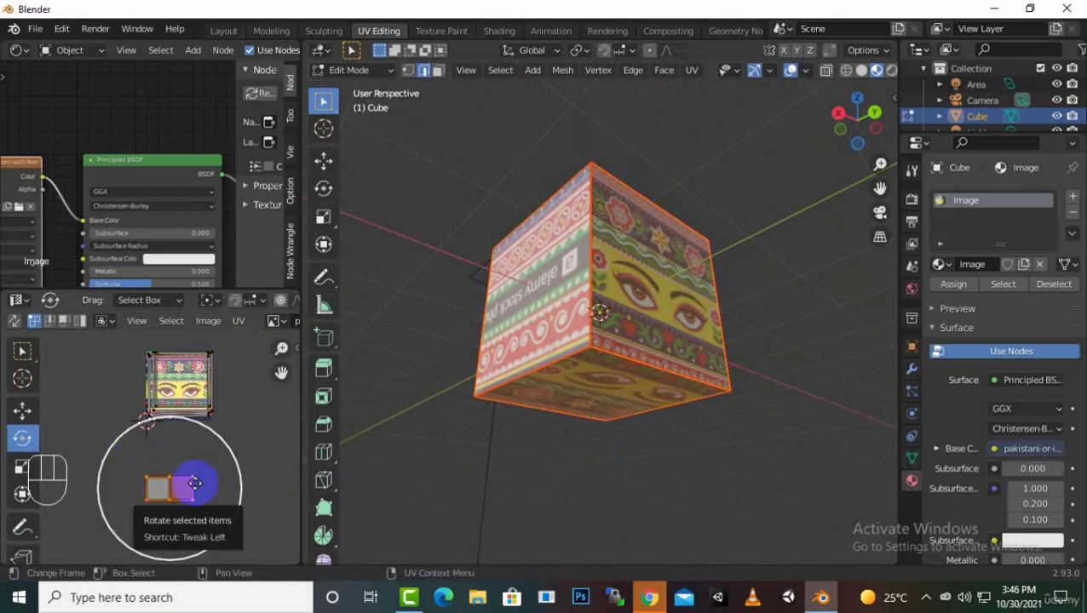
pyautogui.press('s')
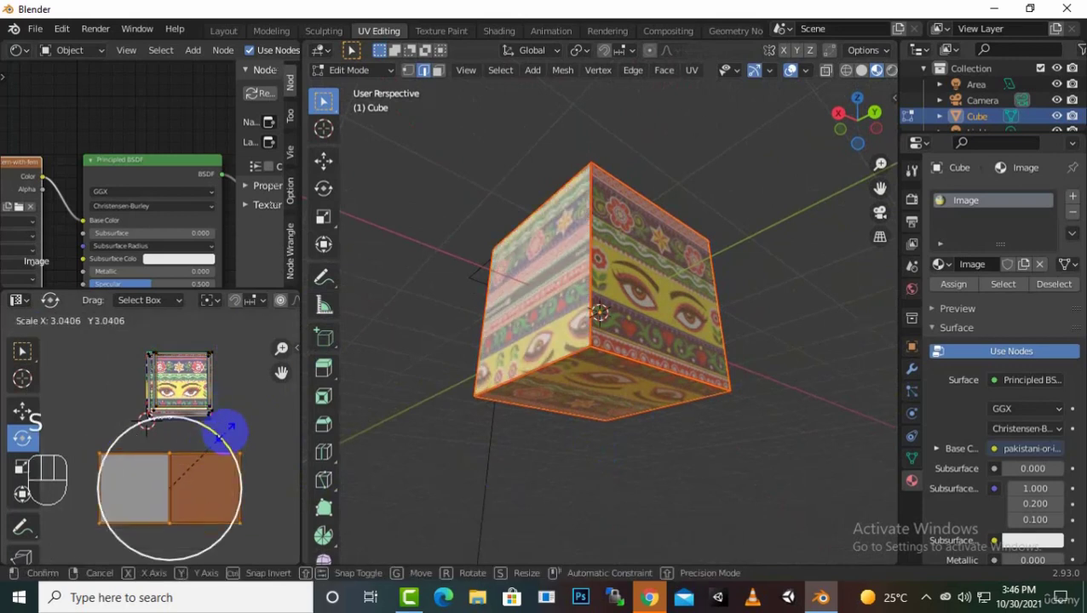
pyautogui.click(223, 433)
# Step: Stack the right enlarged UV face exactly over the left one, and move the stacked pair onto the pattern image
pyautogui.click(218, 485)
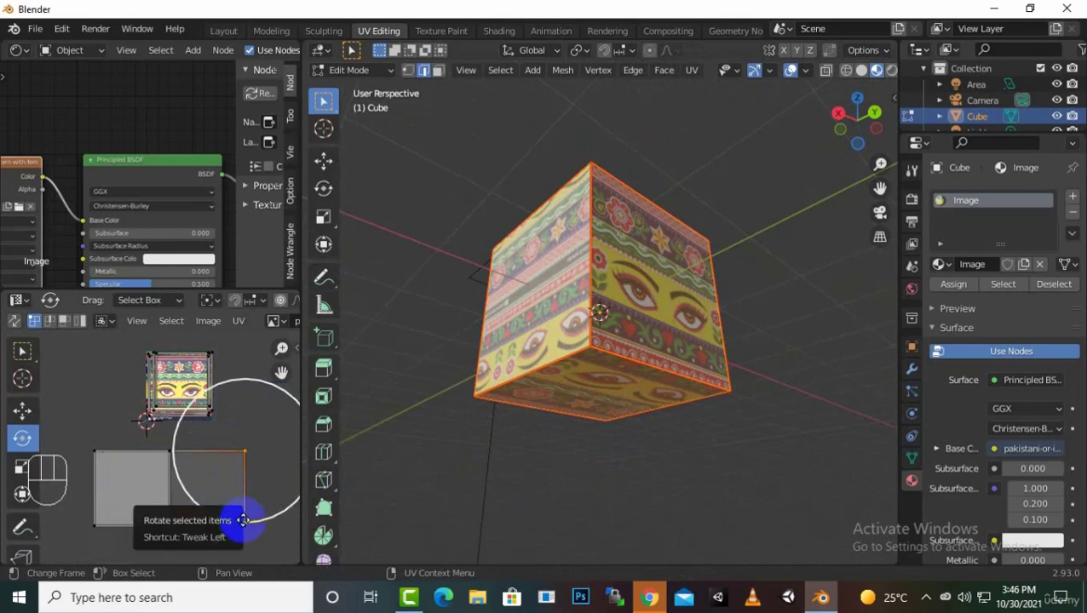
pyautogui.press('l')
pyautogui.press('g')
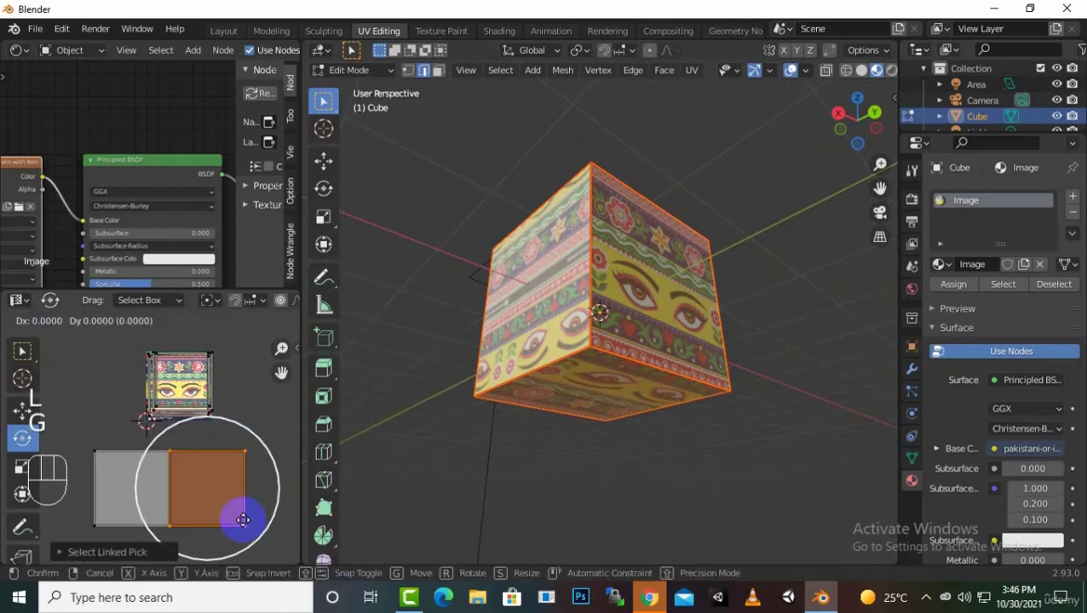
pyautogui.click(167, 517)
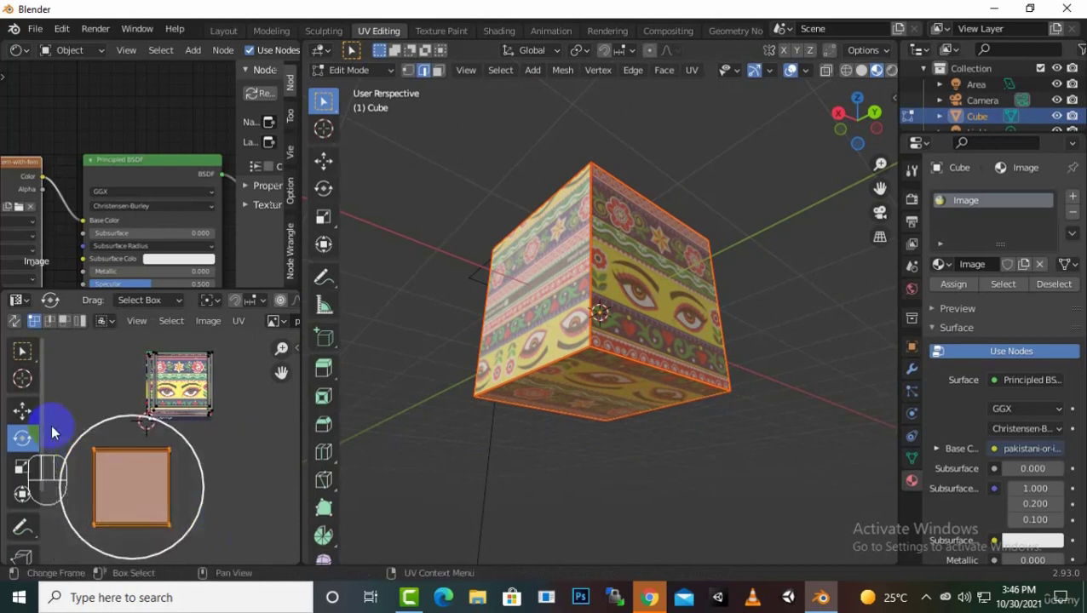
pyautogui.press('g')
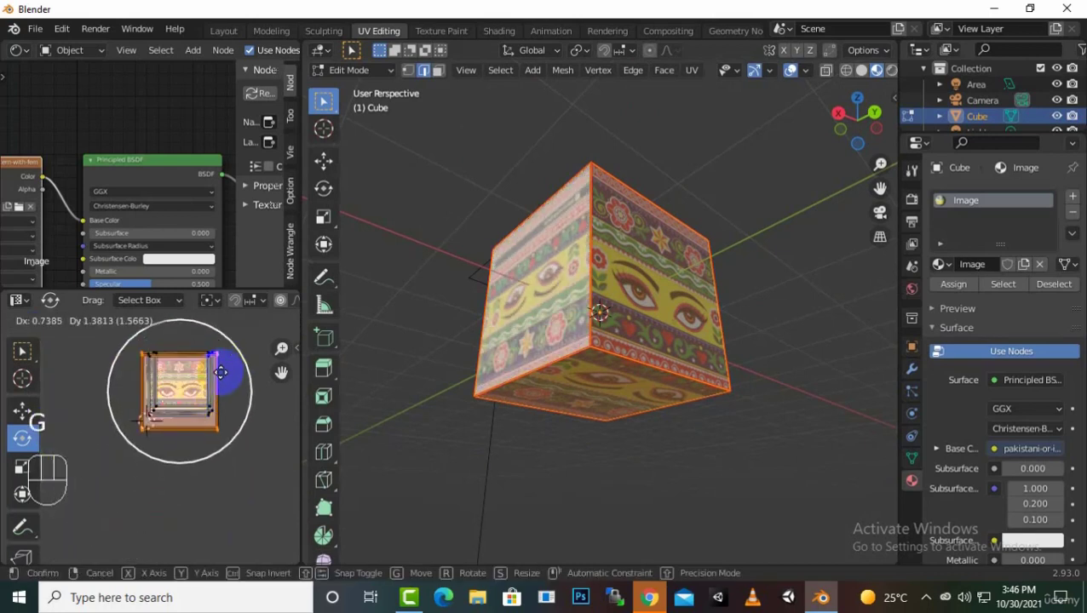
pyautogui.click(223, 373)
# Step: Inspect the cube from several sides and close up to check how the truck-art pattern fits each face
pyautogui.moveTo(665, 397); pyautogui.dragTo(570, 382, button='middle')
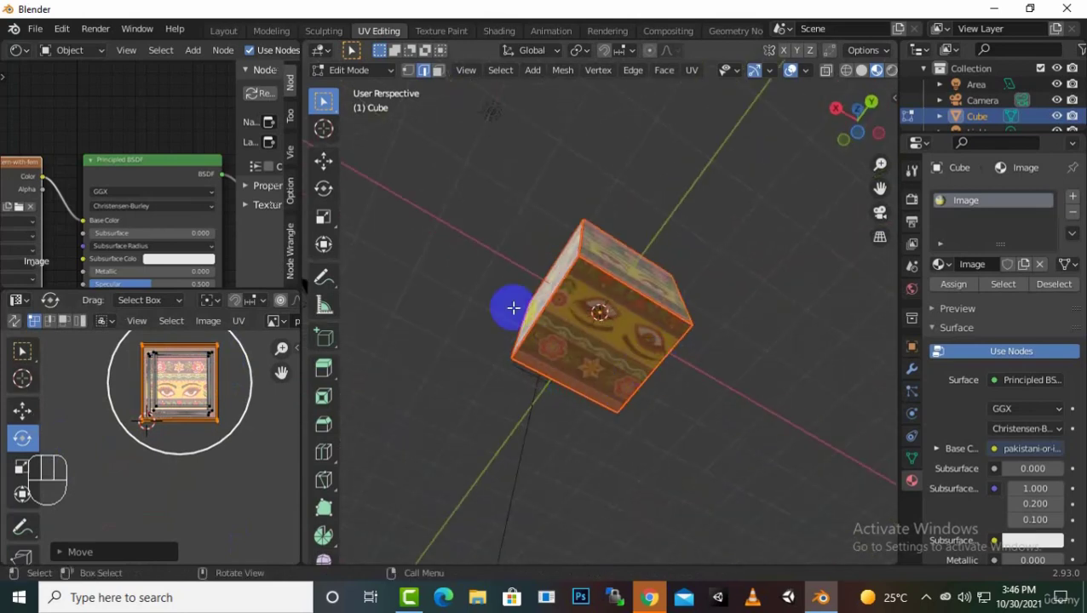
pyautogui.moveTo(513, 307); pyautogui.dragTo(478, 467, button='middle')
pyautogui.scroll(8, 747, 313)
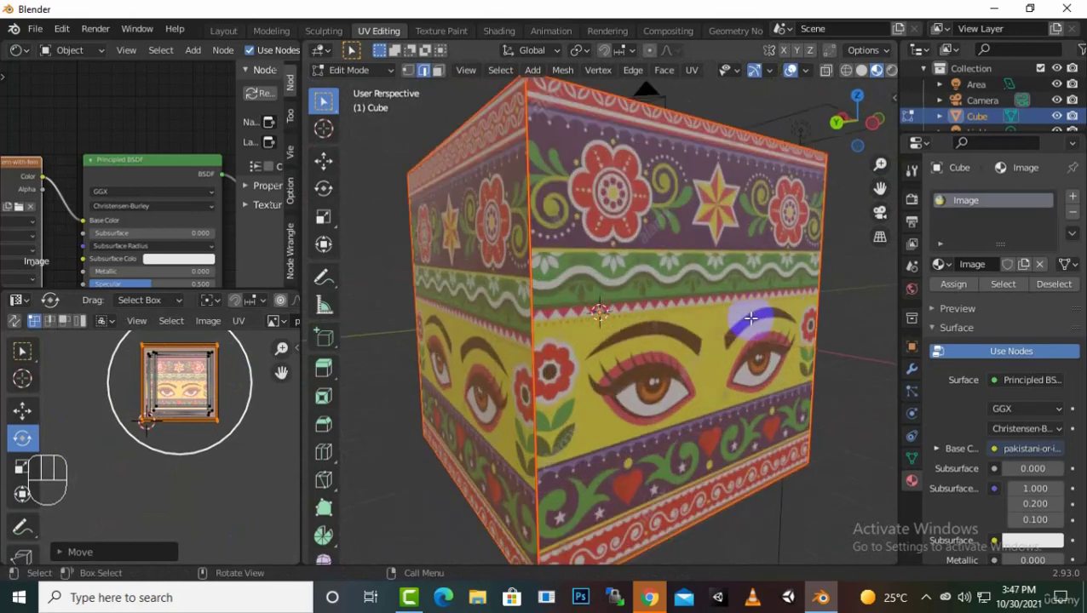
pyautogui.moveTo(746, 315); pyautogui.dragTo(693, 447, button='middle')
pyautogui.scroll(-3, 146, 478)
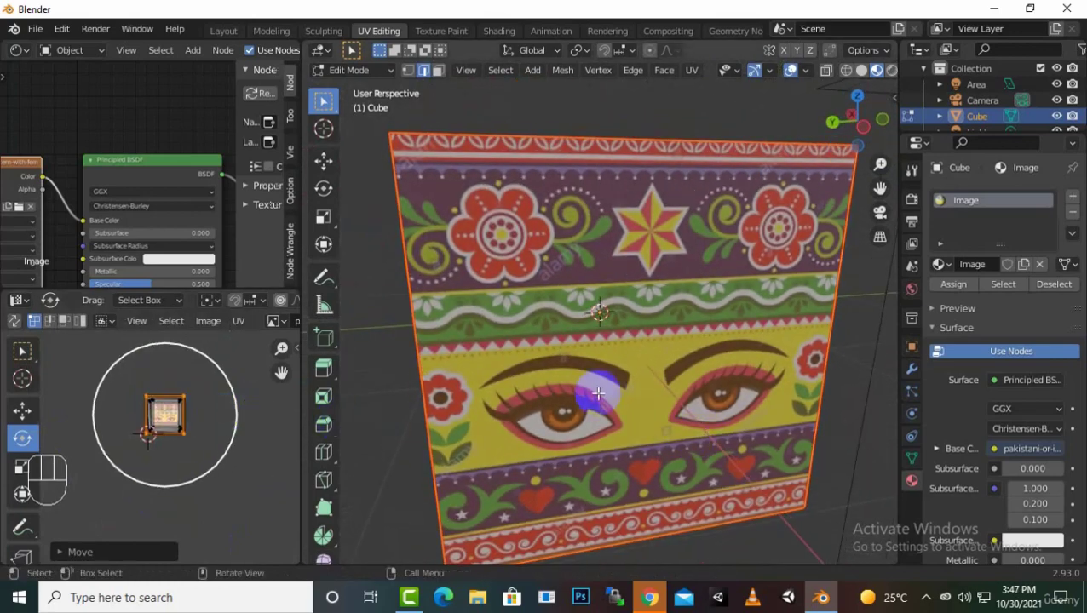
pyautogui.scroll(-6, 654, 332)
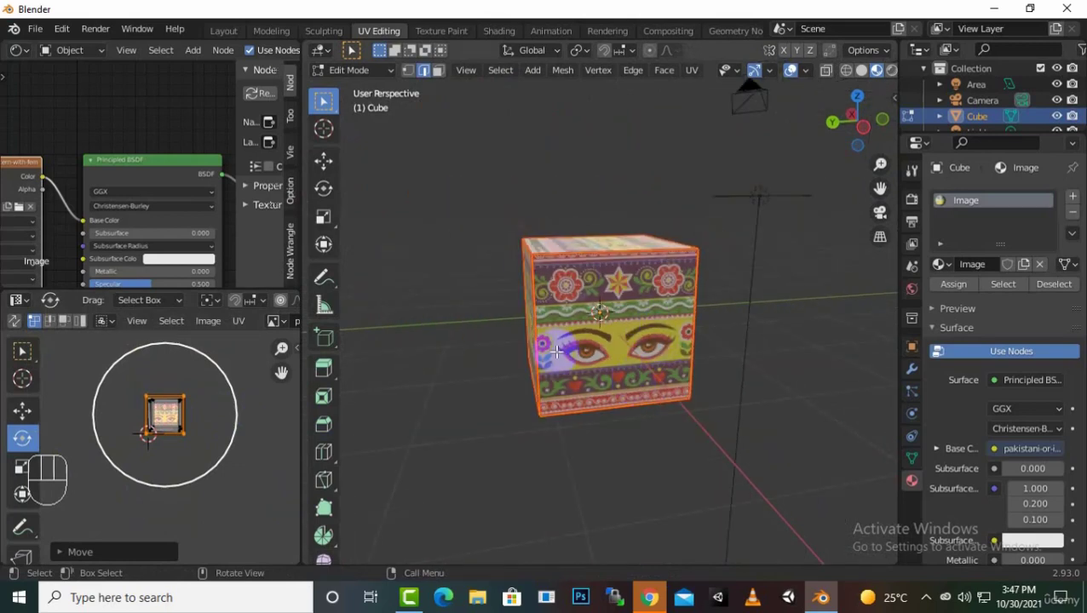